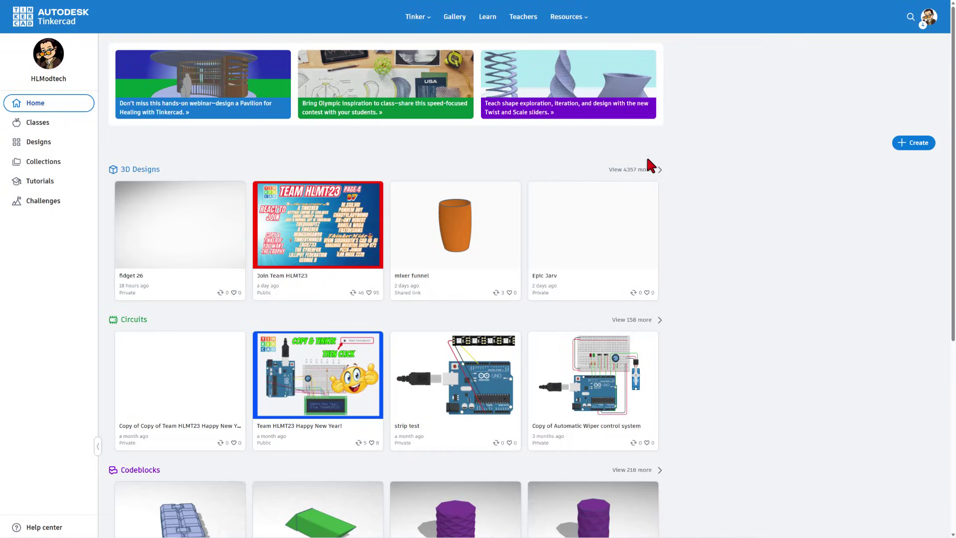
Step: Create a new 3D design and name it "chal mdh"
left_click(899, 144)
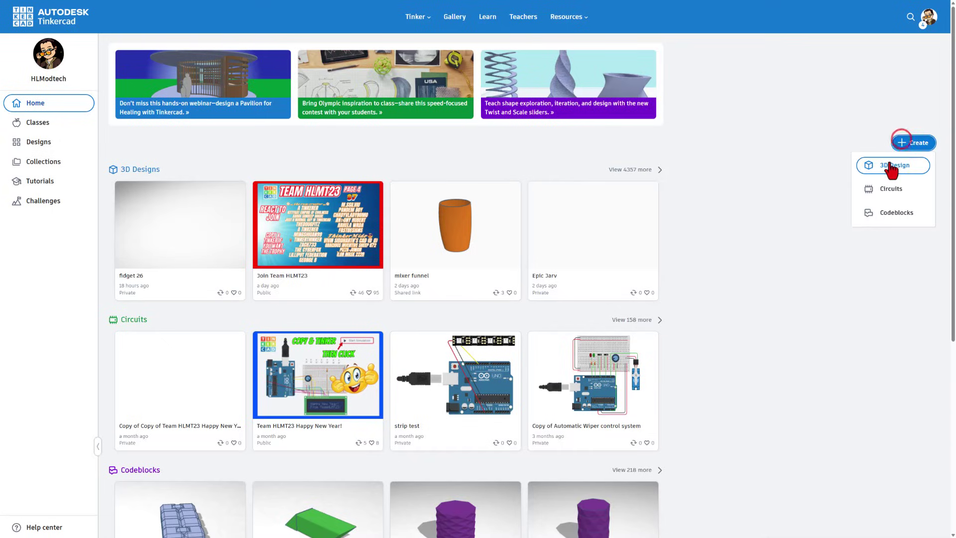
left_click(890, 166)
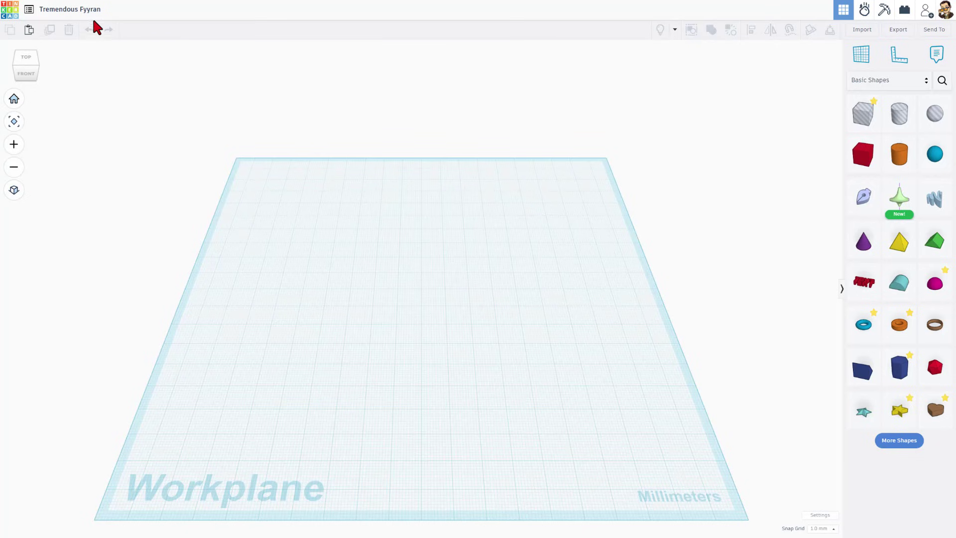
left_click(94, 10)
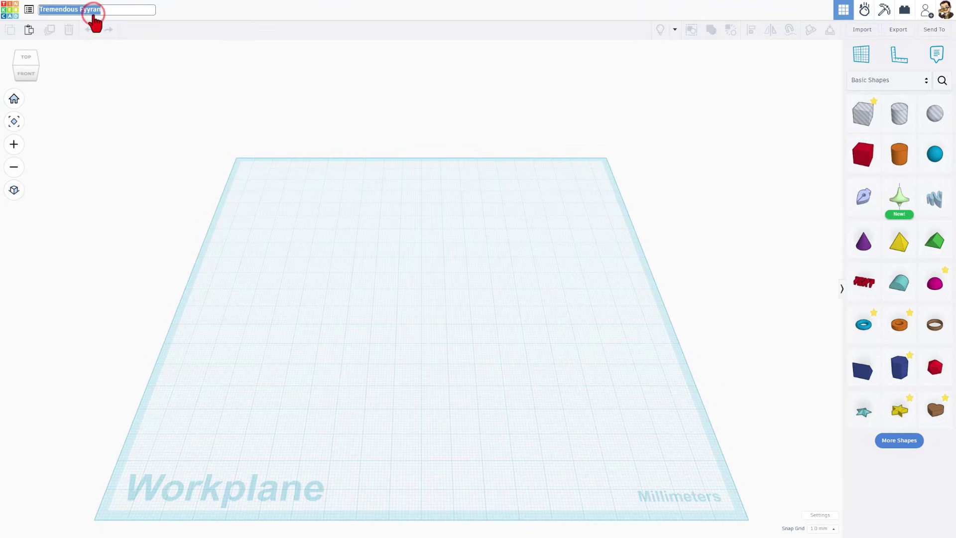
type("chal mdh")
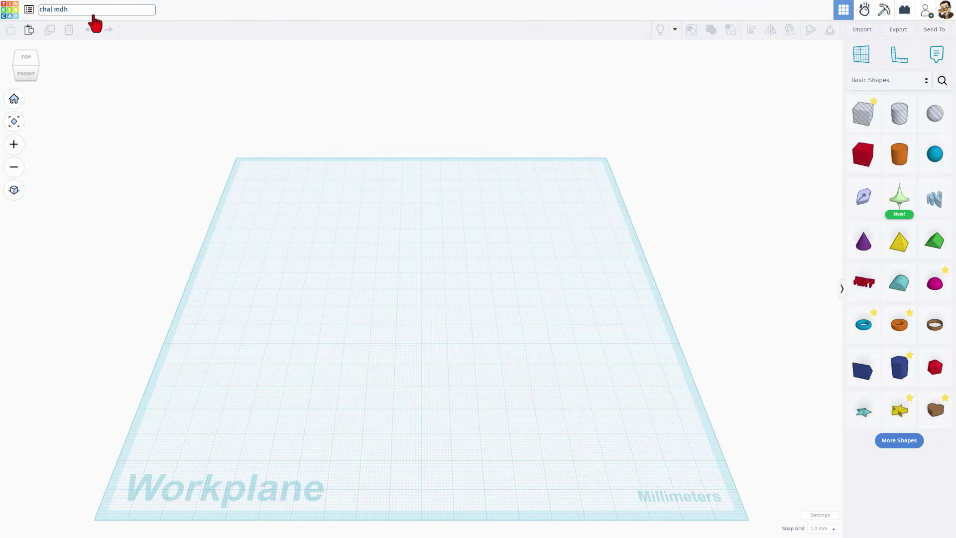
left_click(418, 270)
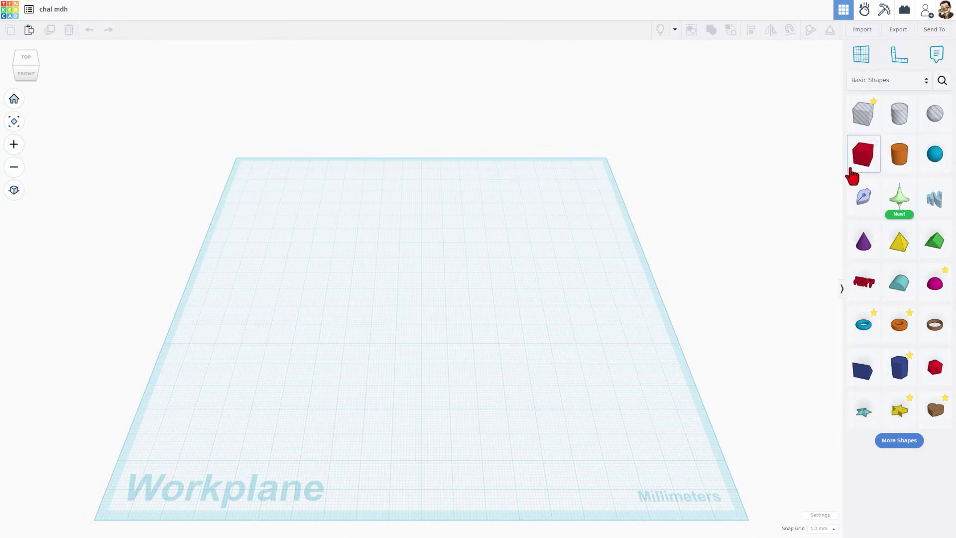
Step: Place a red box on the workplane and scale it uniformly to a 10 mm cube
left_click_drag(863, 154, 397, 312)
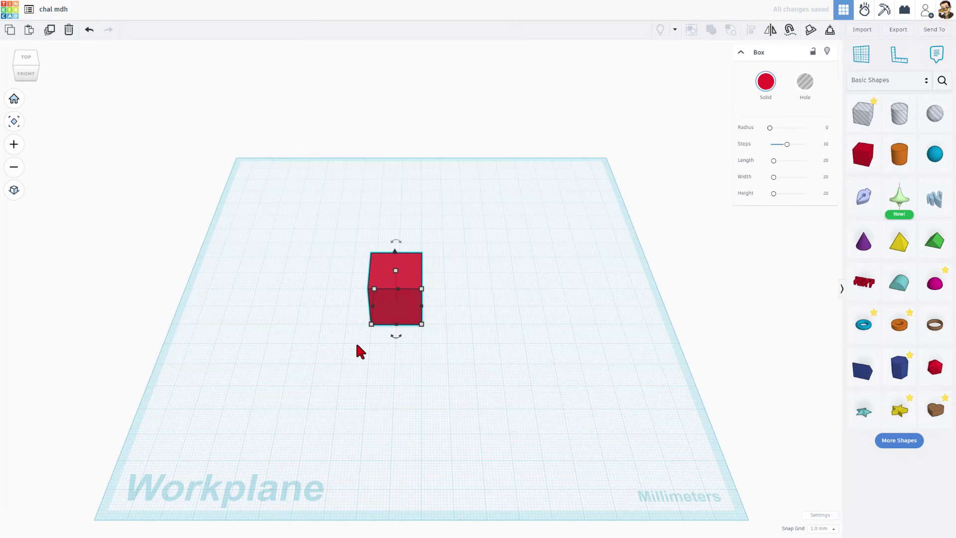
scroll(406, 327, "up", 3)
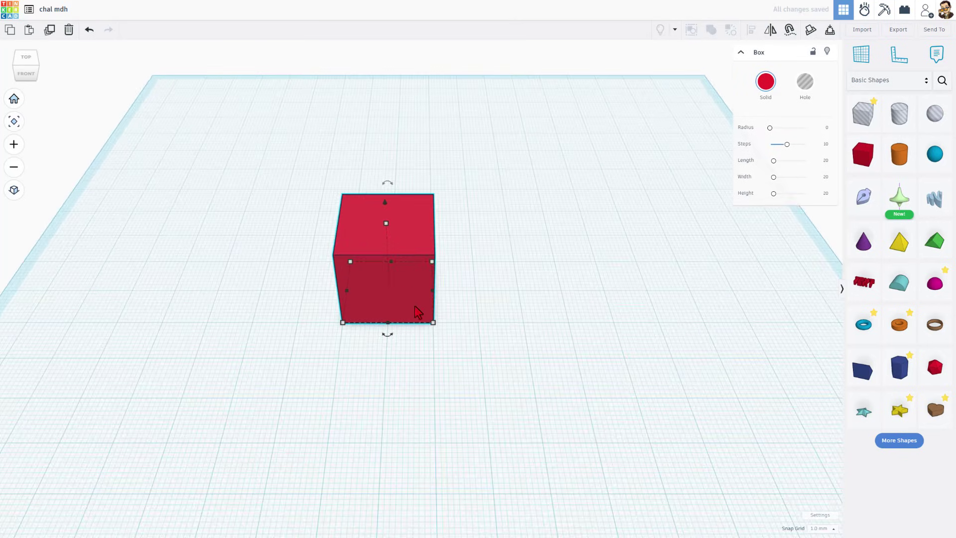
left_click(433, 322)
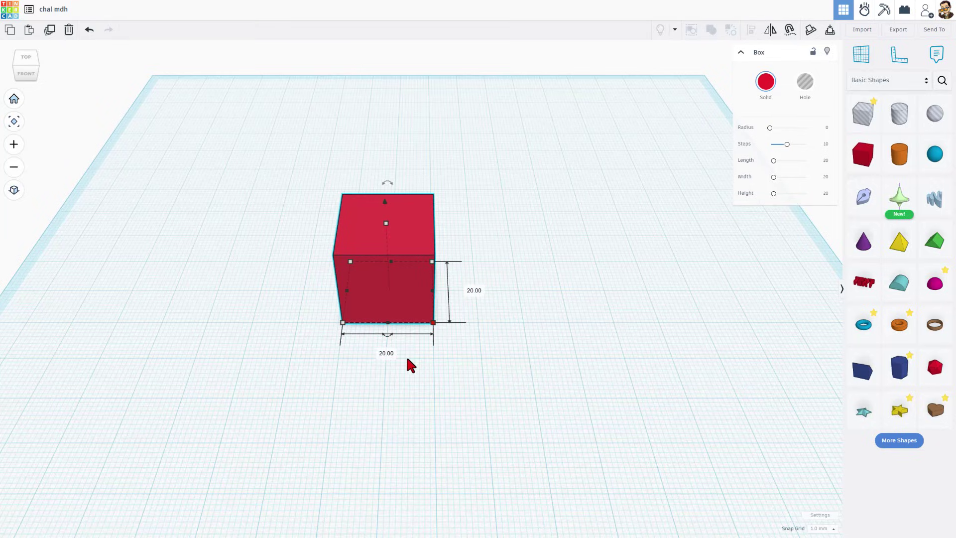
scroll(386, 355, "down", 2)
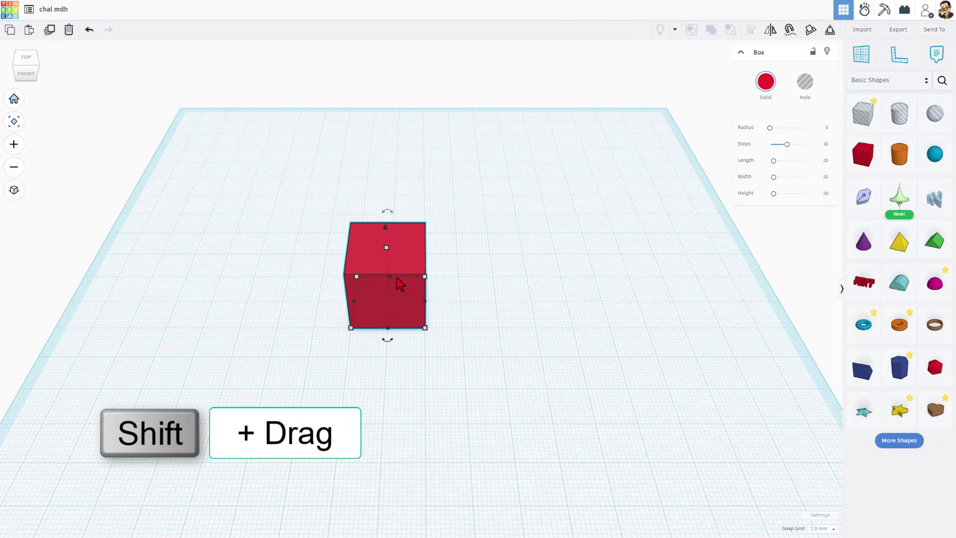
left_click_drag(425, 329, 470, 381, "shift")
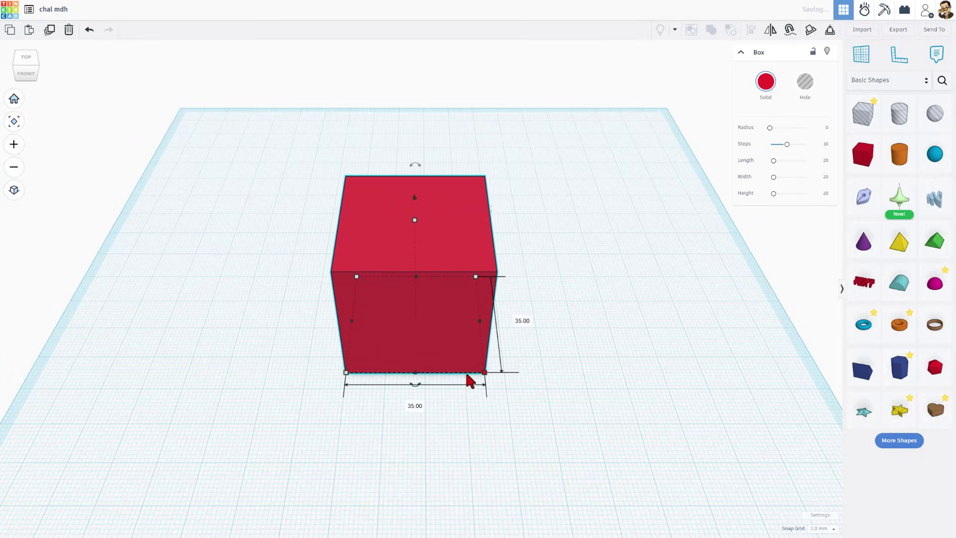
left_click(415, 408)
type("10")
key("Return")
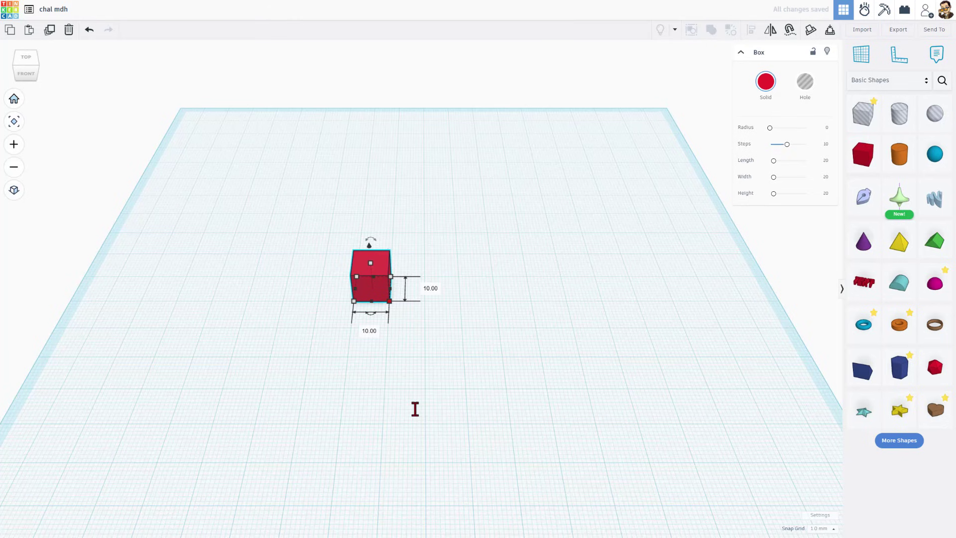
Step: Duplicate the small cube in place and super-nudge the copy leftward until it sits flush beside the original
scroll(321, 305, "up", 4)
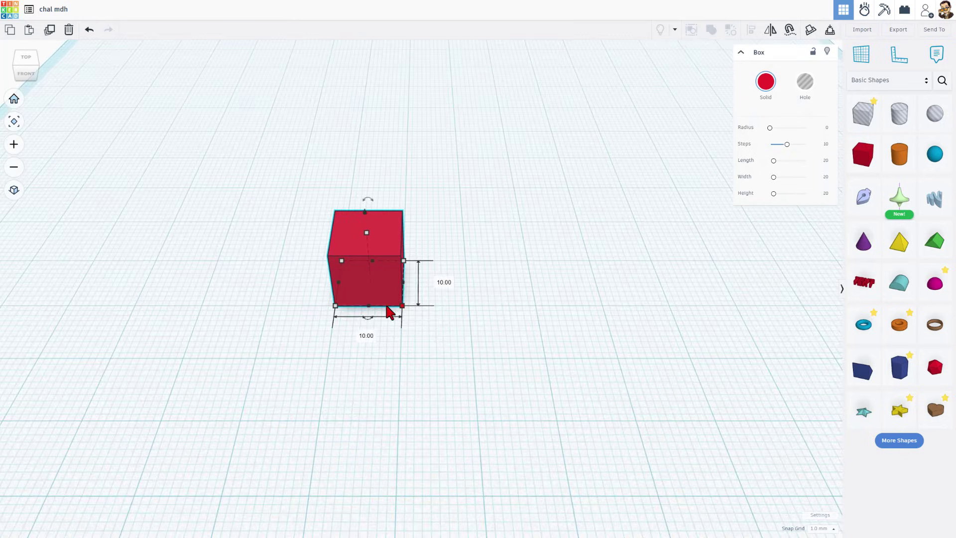
key("ctrl+d")
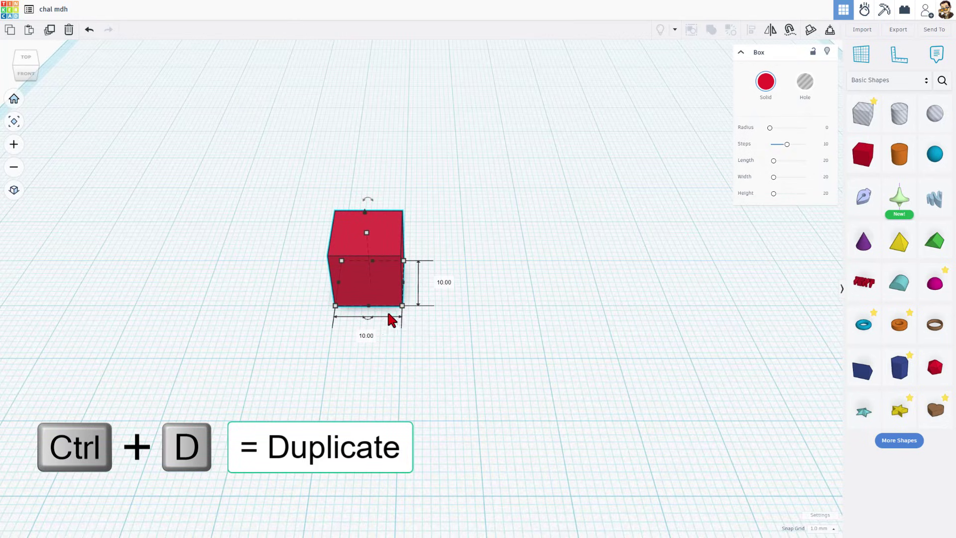
left_click(423, 319)
left_click(394, 300)
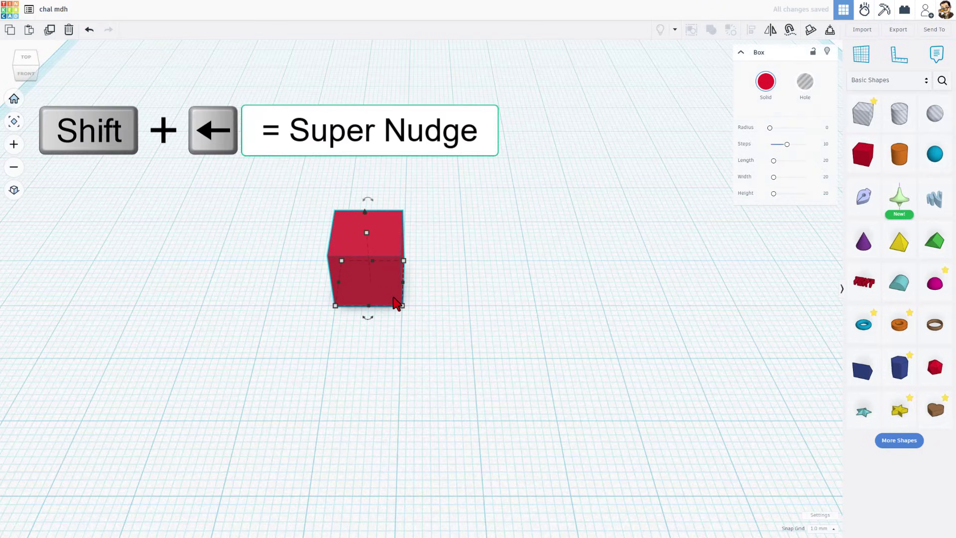
key("shift+Left")
key("shift+Left")
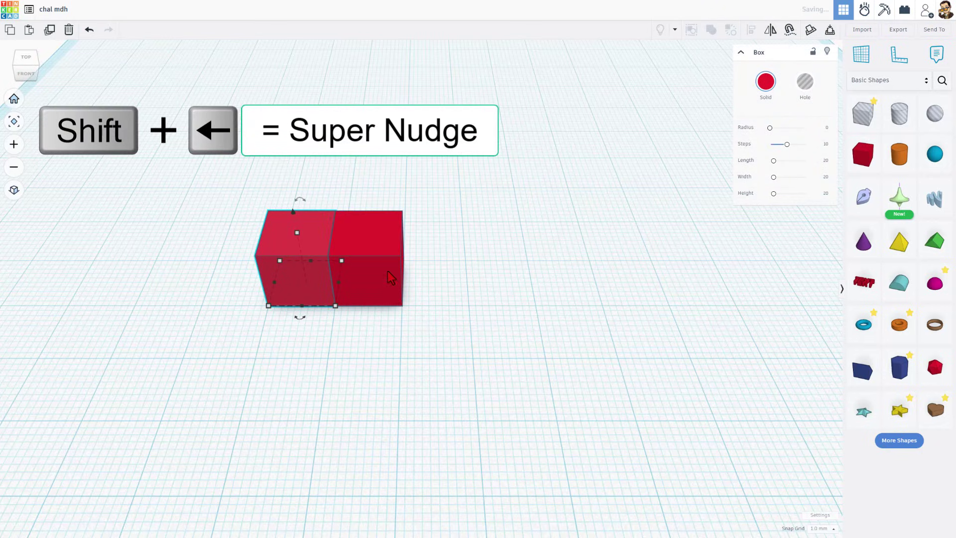
left_click(441, 284)
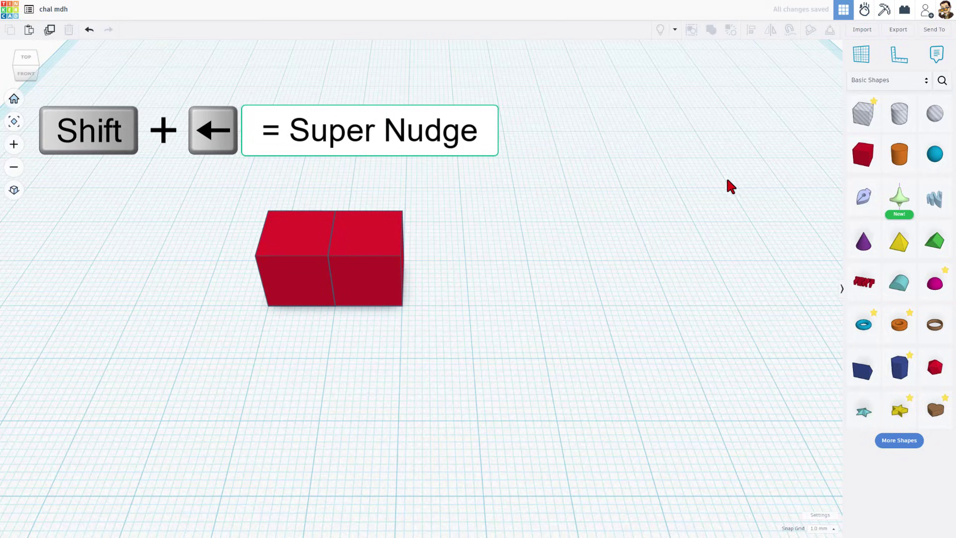
Step: Add a second, larger box behind the two small cubes and set its length to 40
left_click_drag(863, 153, 464, 183)
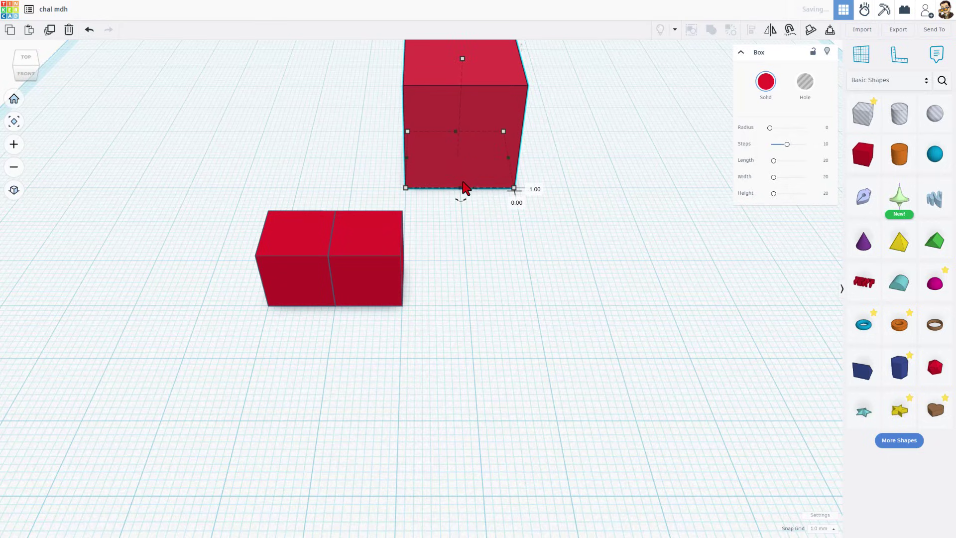
left_click(469, 239)
left_click(446, 171)
left_click(824, 160)
type("40")
key("Return")
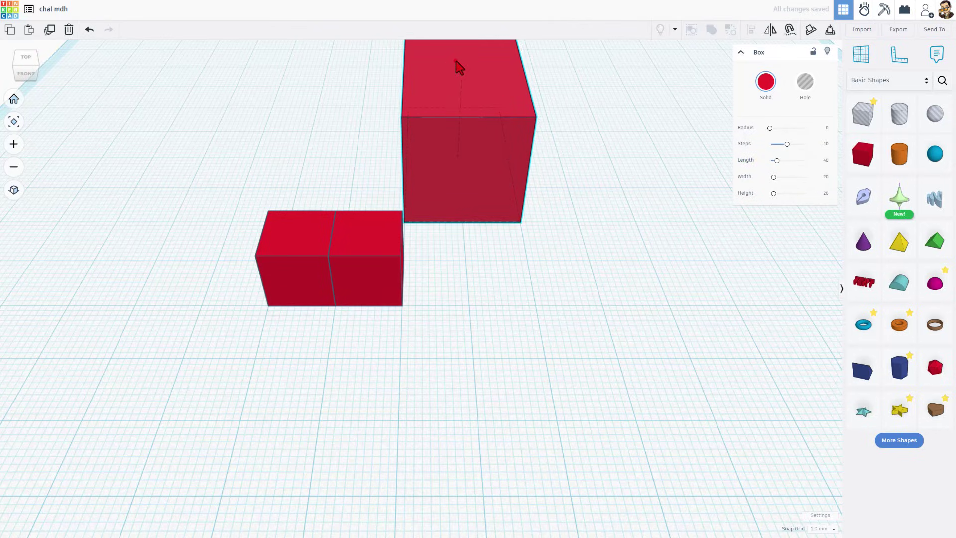
Step: Reduce the larger box's height to about half and stretch it leftward to a width of 50 mm
mouse_move(463, 58)
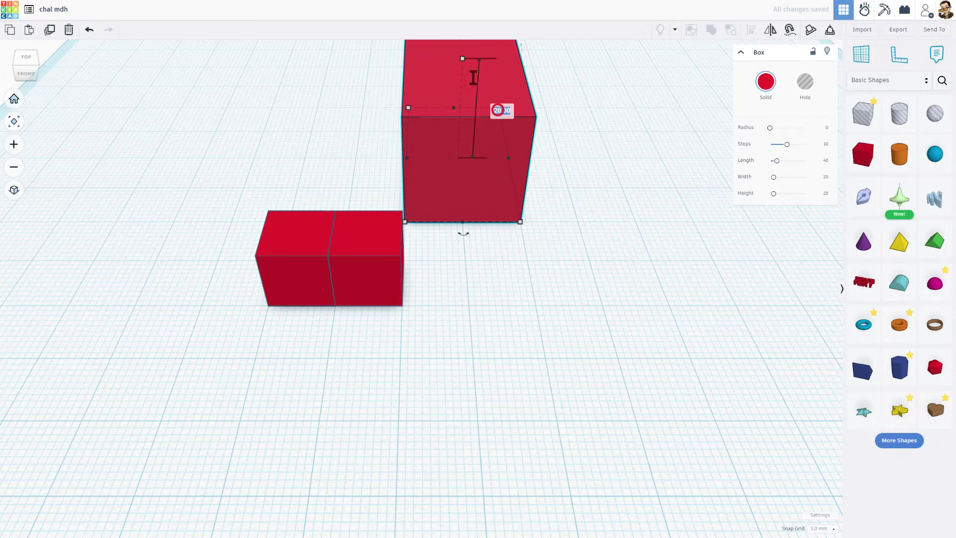
key("ctrl+z")
left_click(504, 111)
key("Return")
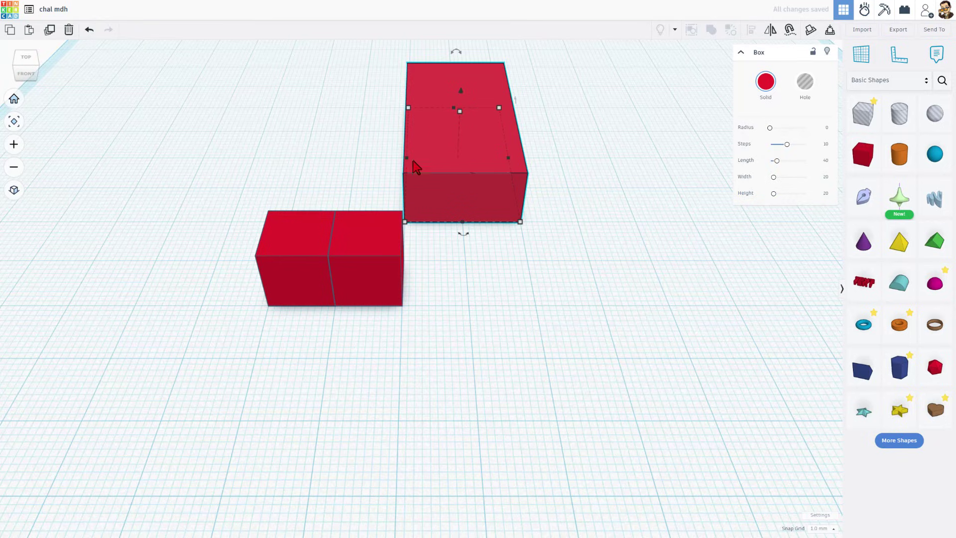
left_click_drag(413, 161, 272, 162)
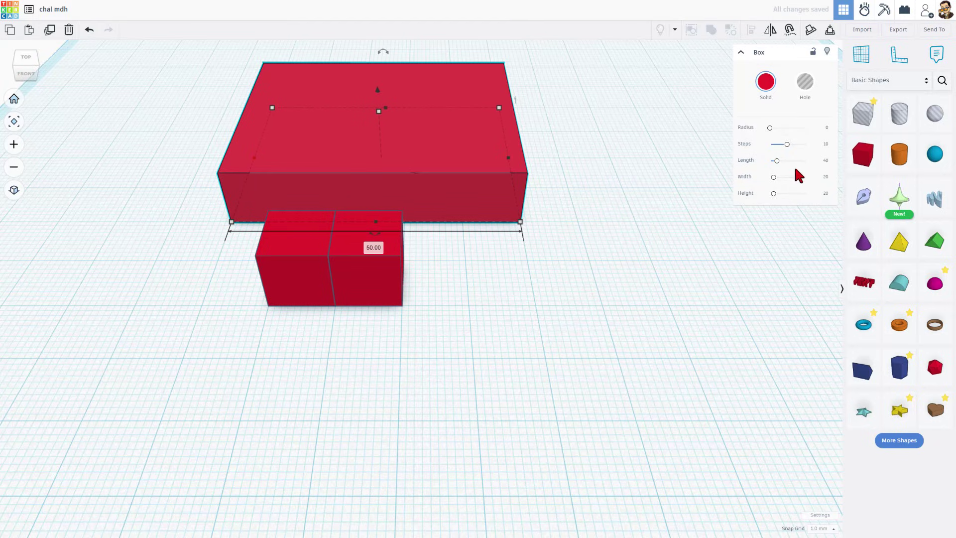
Step: Place a wedge on the large box's front face and rotate it in 45-degree increments until a triangular end faces up
left_click_drag(864, 366, 425, 239)
scroll(487, 301, "down", 2)
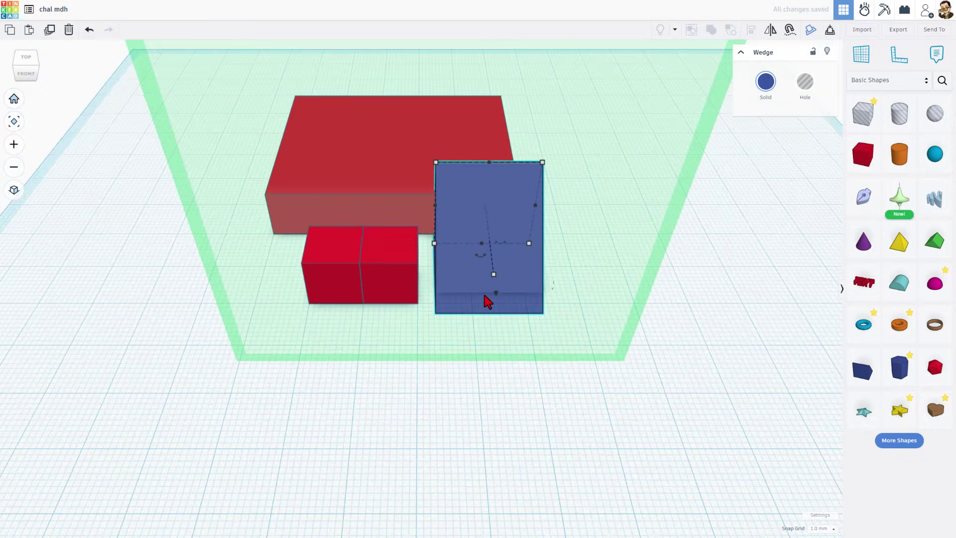
right_click_drag(437, 355, 437, 314)
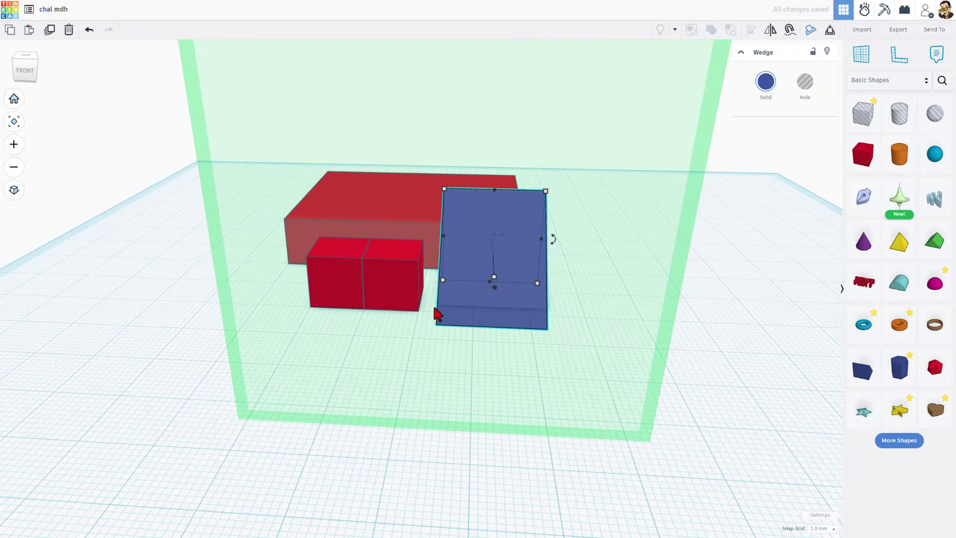
left_click_drag(546, 238, 611, 281)
key("ctrl+z")
mouse_move(463, 198)
left_mouse_down("shift")
mouse_move(450, 199)
mouse_move(486, 201)
mouse_move(451, 201)
left_mouse_up("shift")
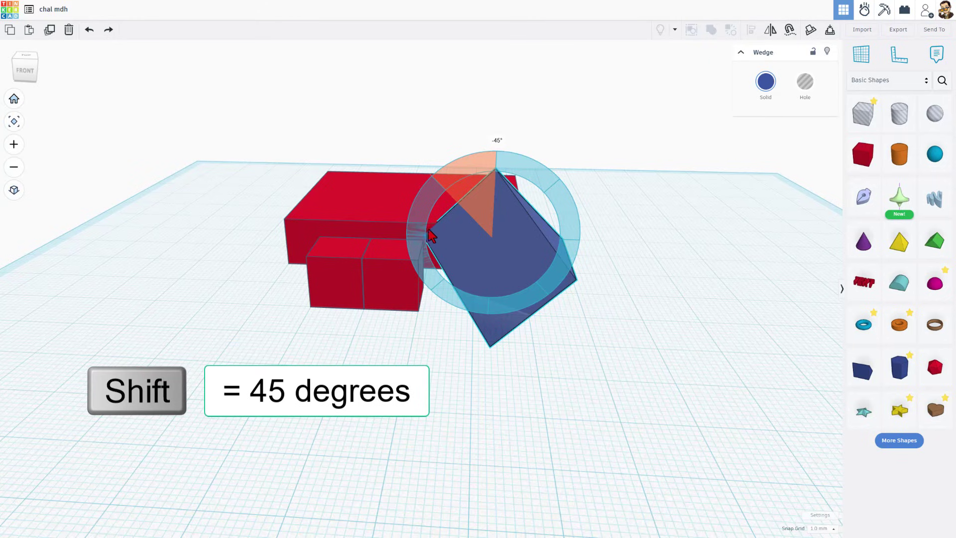
left_click_drag(429, 232, 537, 259, "shift")
left_click(648, 272)
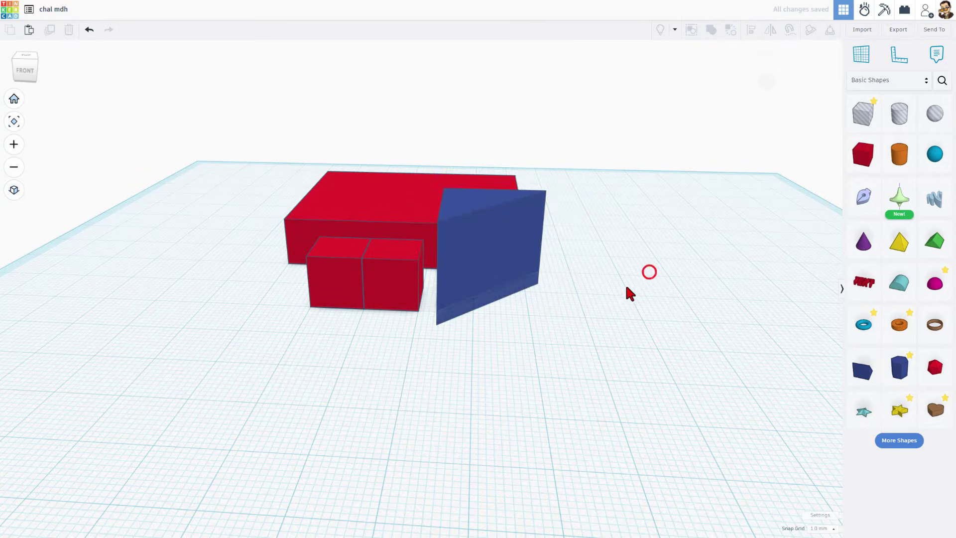
Step: Drop the rotated wedge onto the workplane
right_click_drag(626, 287, 633, 310)
left_click(467, 240)
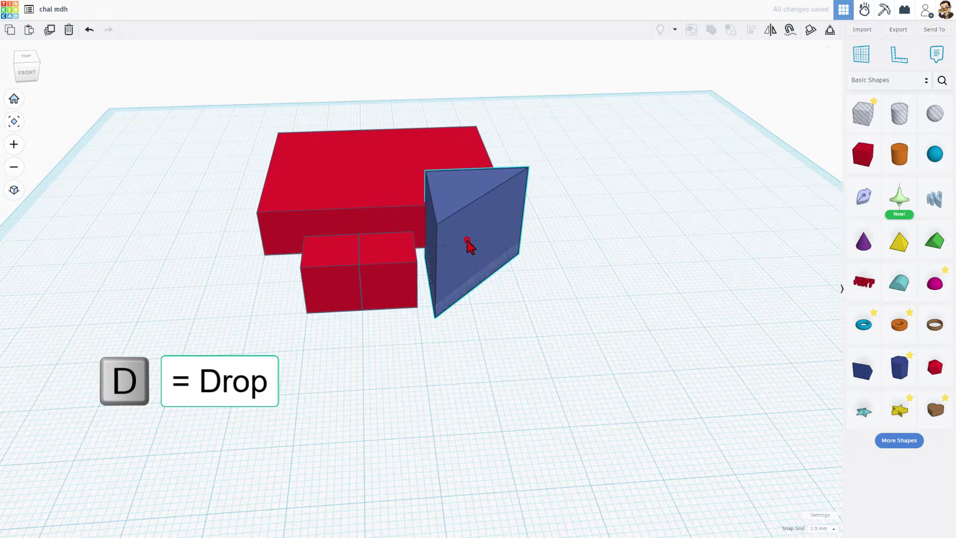
key("d")
Step: Turn the wedge into a hole and move it next to the large box's right front corner
right_click_drag(554, 270, 648, 319)
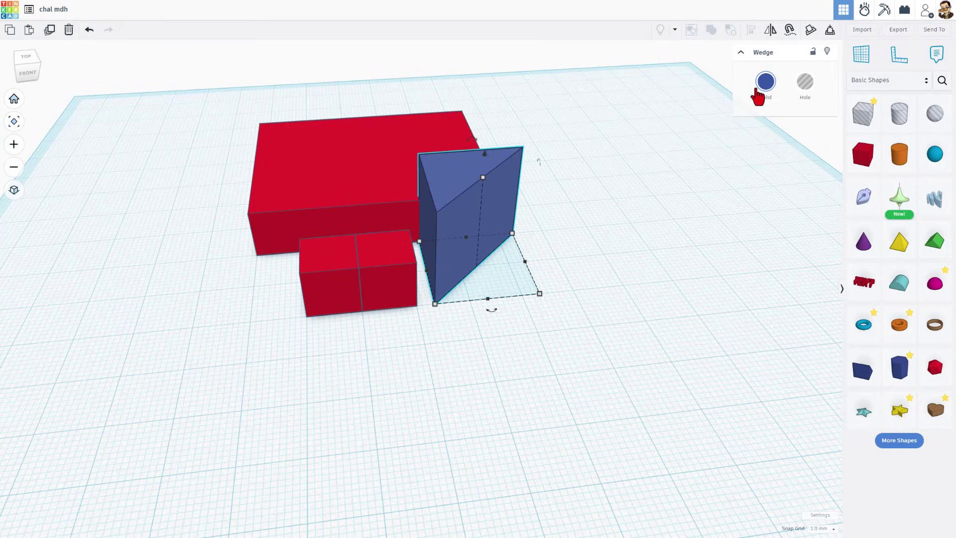
left_click(805, 87)
mouse_move(484, 242)
left_mouse_down()
mouse_move(473, 189)
mouse_move(500, 205)
left_mouse_up()
key("m")
left_click(515, 239)
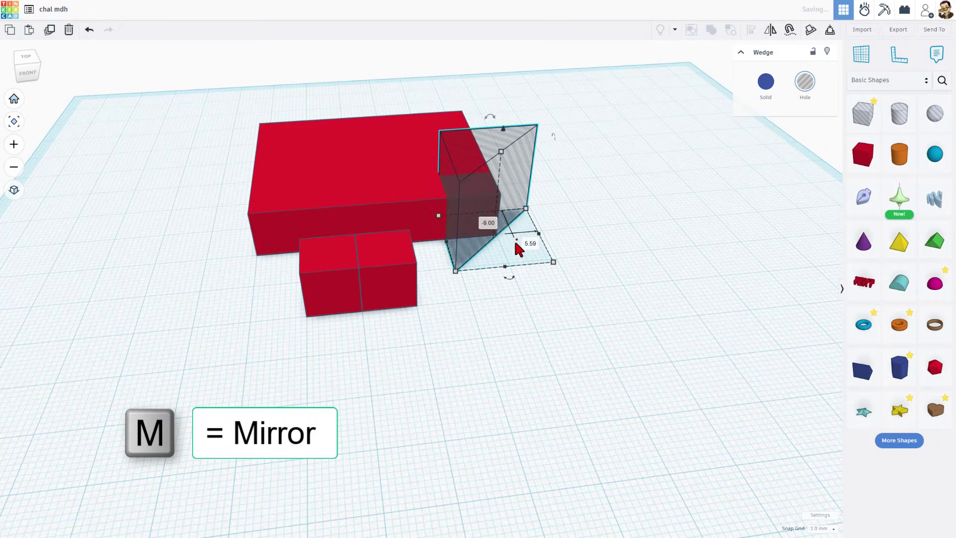
left_click(529, 258)
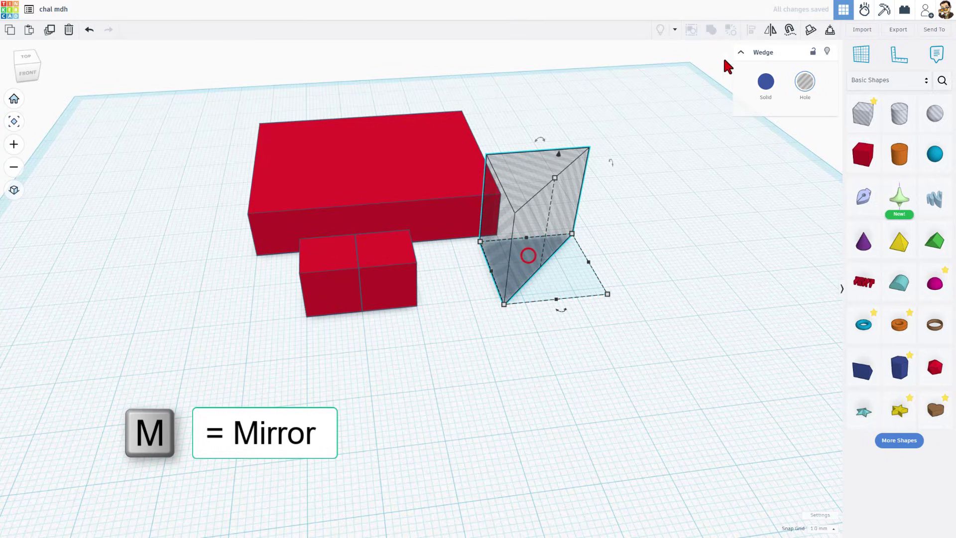
Step: Mirror the wedge hole left to right and front to back, and move it over the large box's right front corner
key("m")
left_click(476, 272)
left_click(567, 307)
left_click(518, 335)
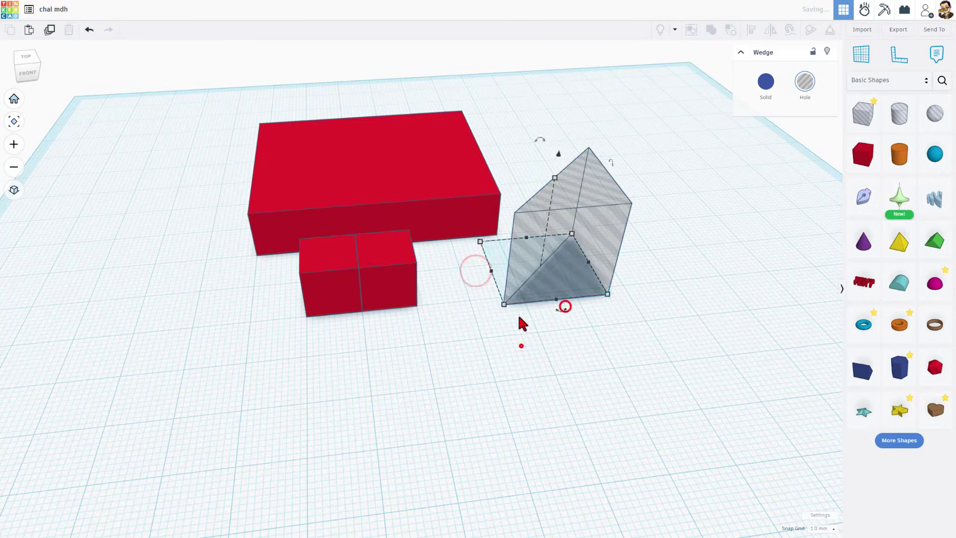
left_click_drag(545, 292, 450, 233)
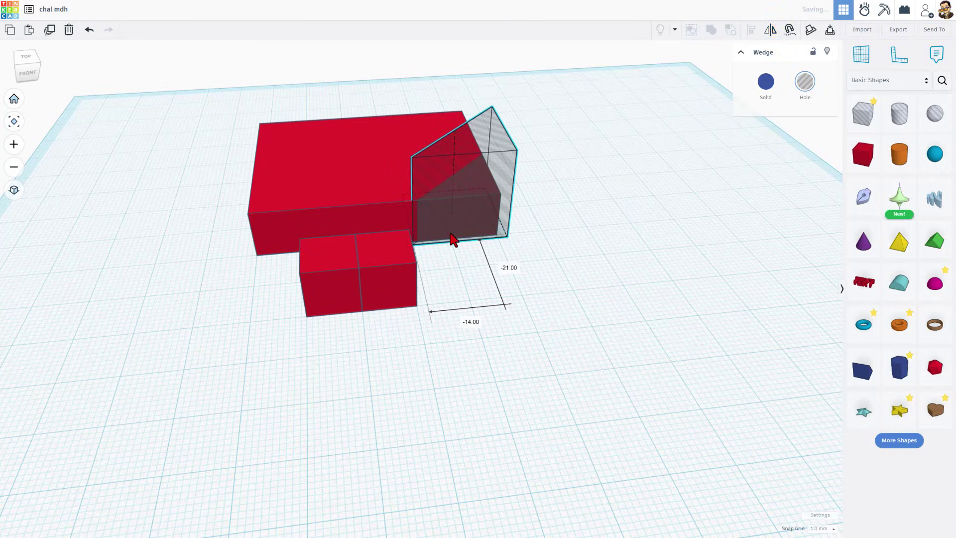
Step: Align the wedge hole with the large box flush to the box's right and front edges
left_click(538, 220)
key("l")
left_click(564, 196)
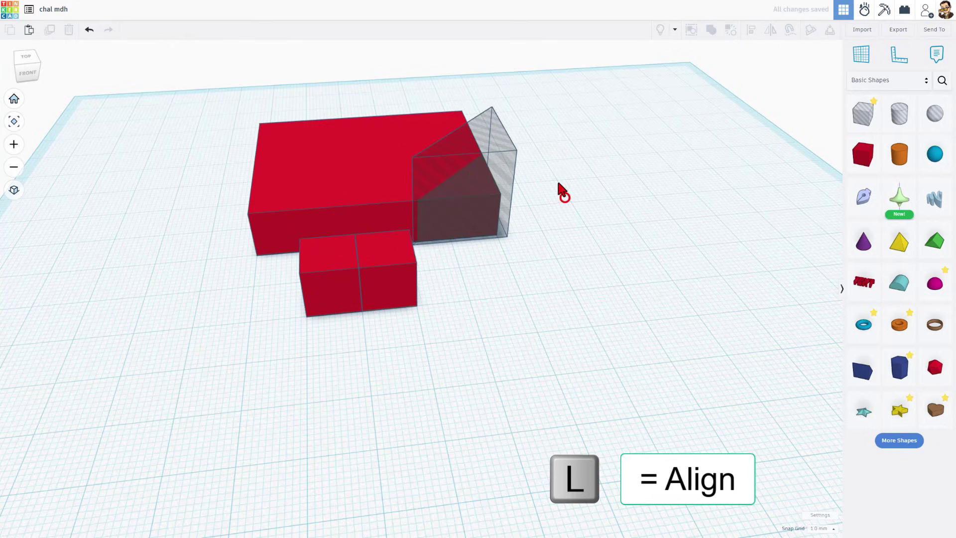
left_click_drag(563, 171, 480, 230)
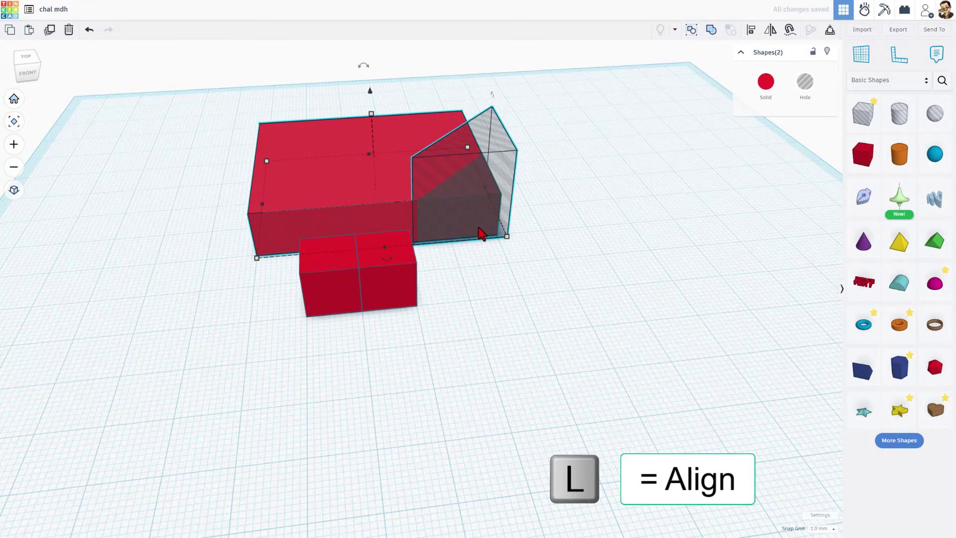
key("l")
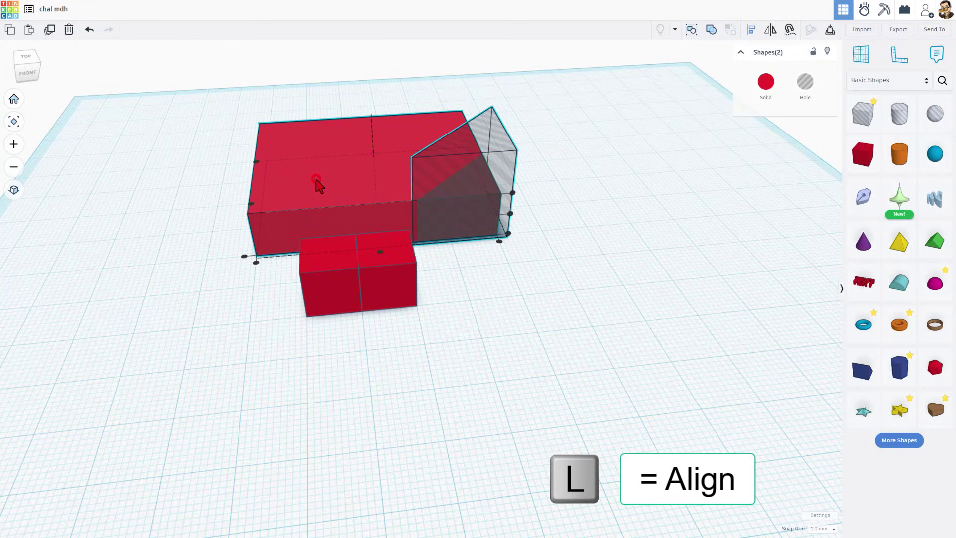
left_click(316, 178)
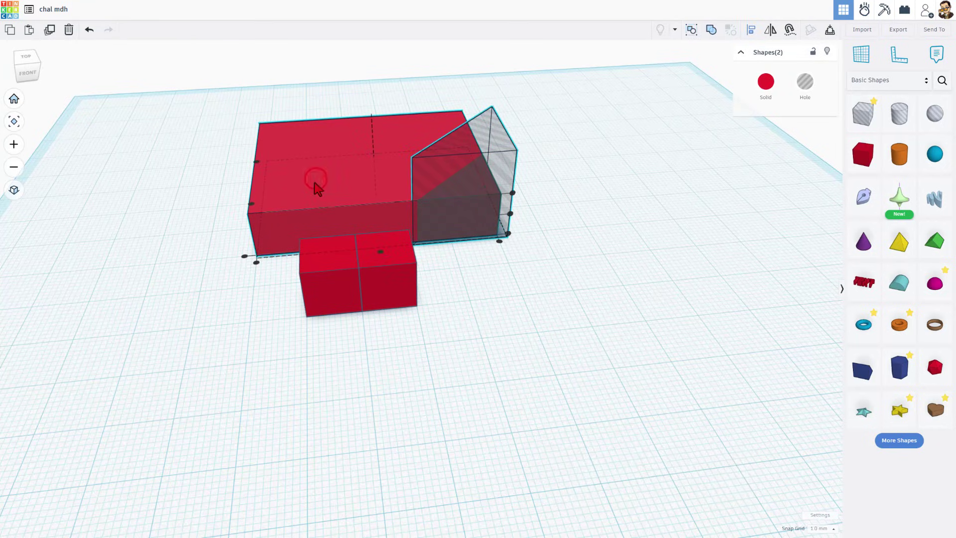
left_click(499, 241)
left_click(246, 257)
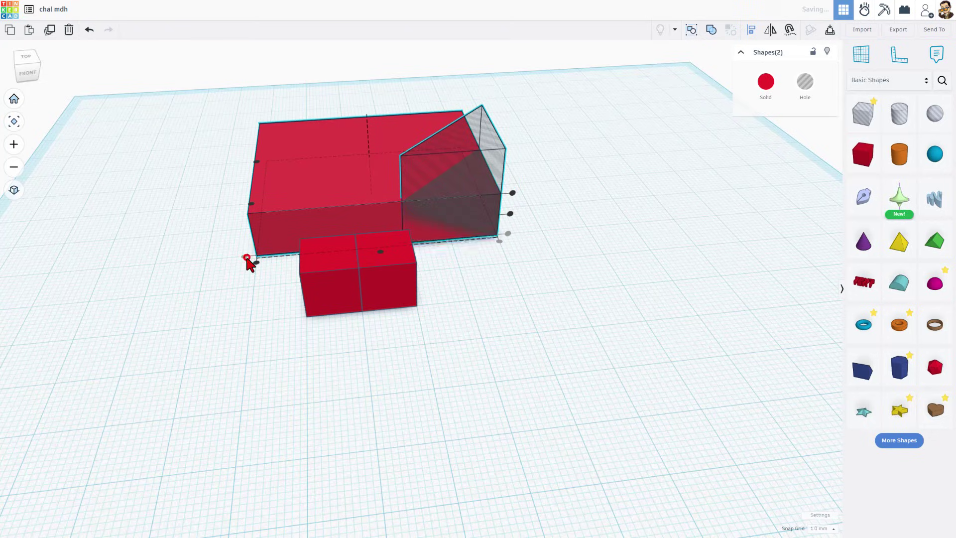
Step: Combine the large box and the wedge hole into a Union group to cut off the box's right front corner
left_click(570, 285)
right_click_drag(578, 285, 632, 283)
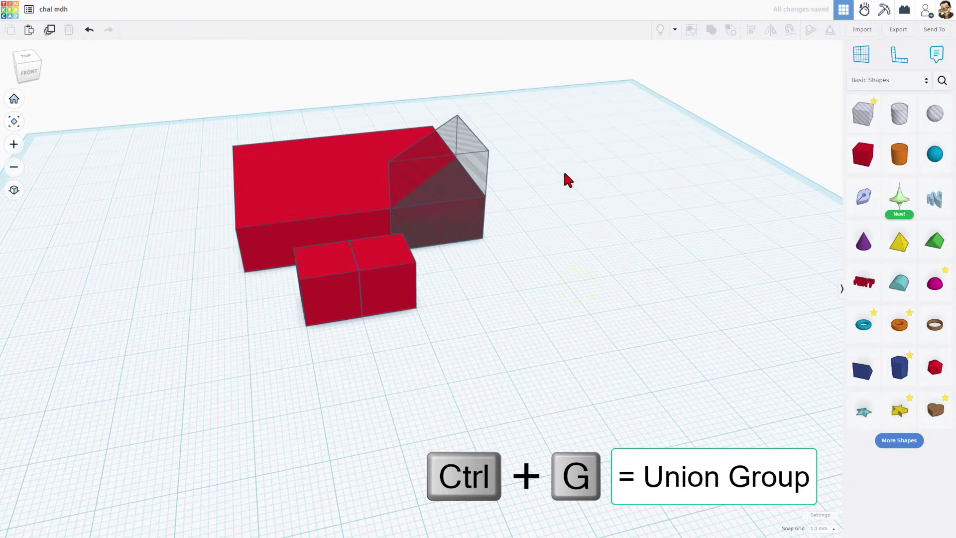
left_click_drag(565, 171, 471, 238)
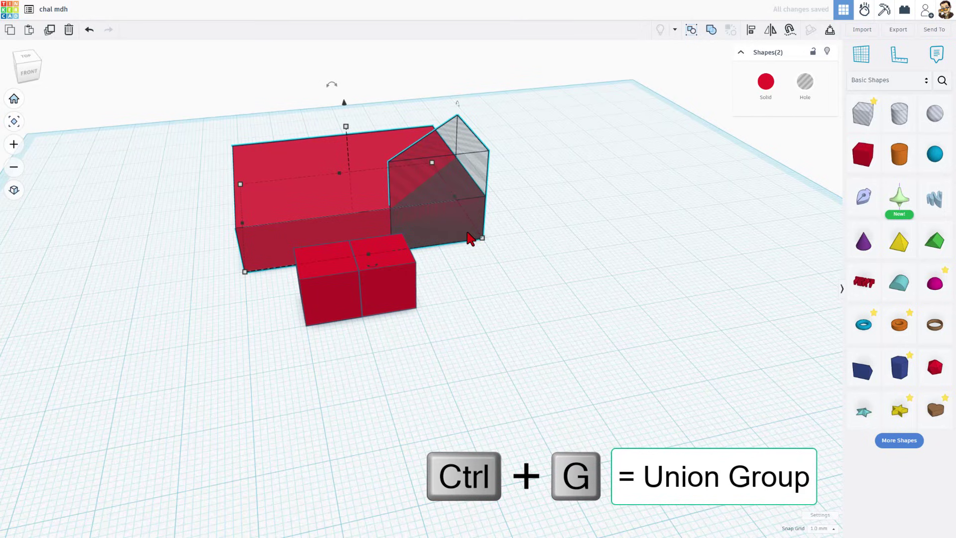
key("ctrl+g")
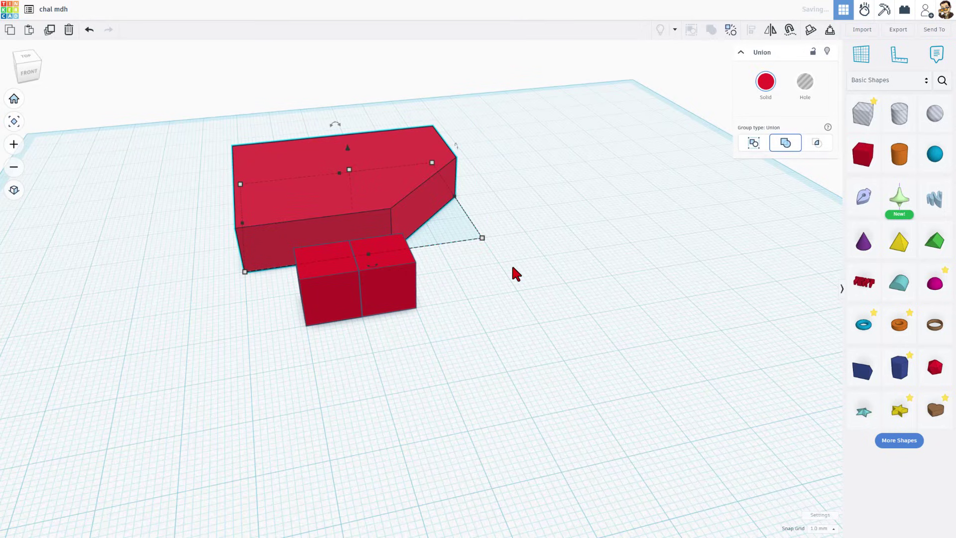
Step: Place a Sketch shape on the workplane to the right of the two cubes and clear its default drawing for a new sketch
right_click_drag(551, 273, 491, 232)
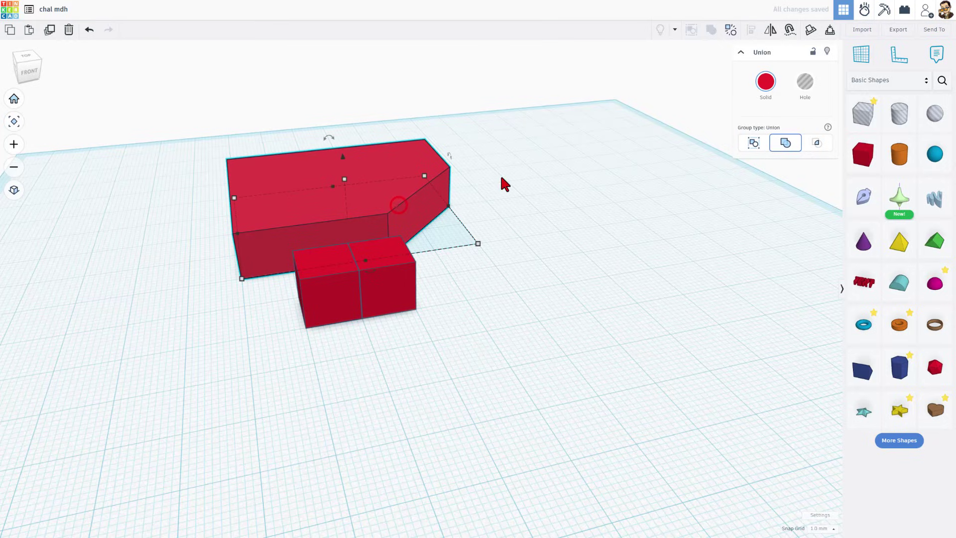
right_click_drag(503, 184, 528, 293)
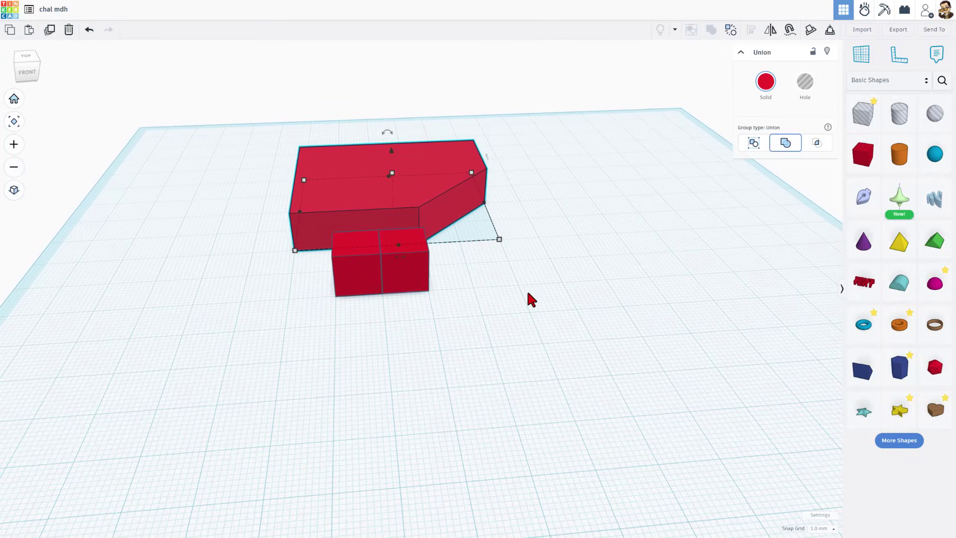
left_click(852, 203)
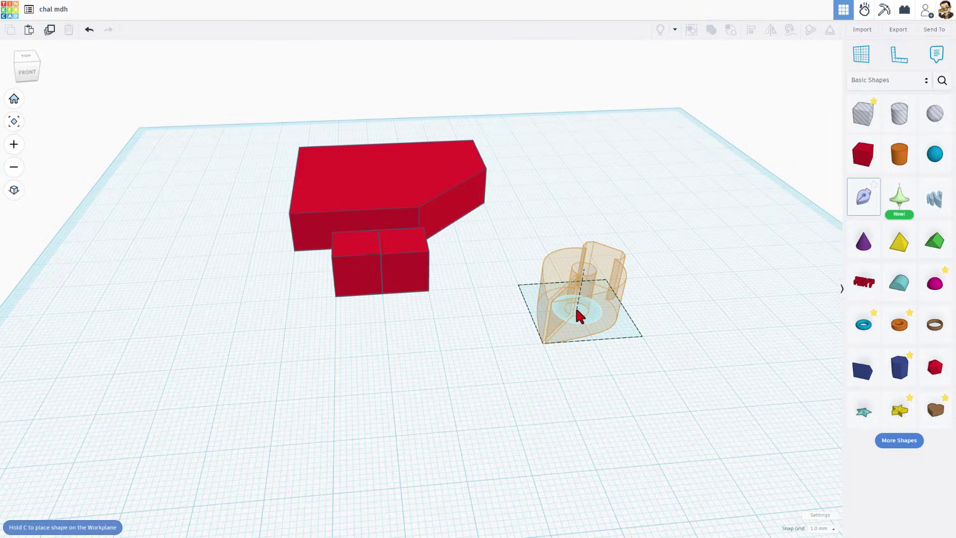
left_click(575, 306)
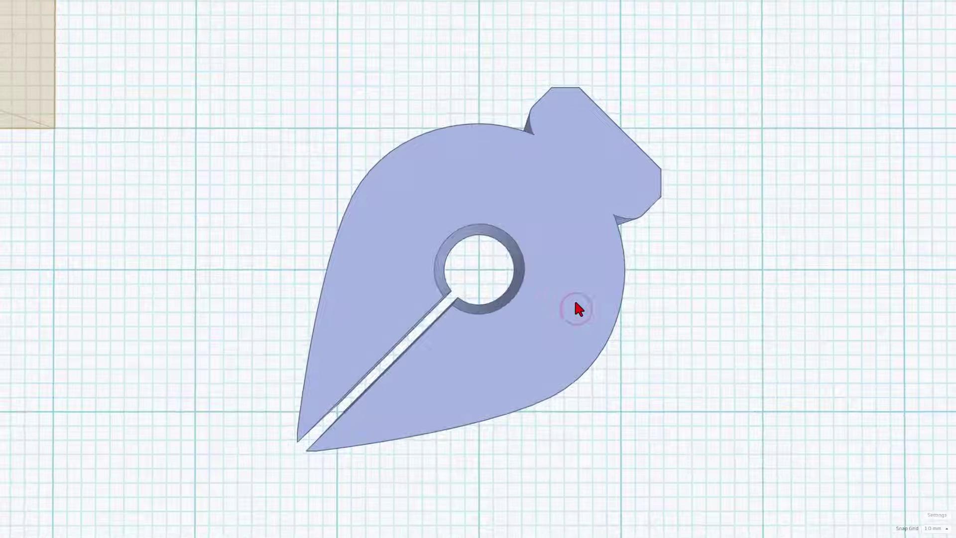
scroll(566, 268, "down", 3)
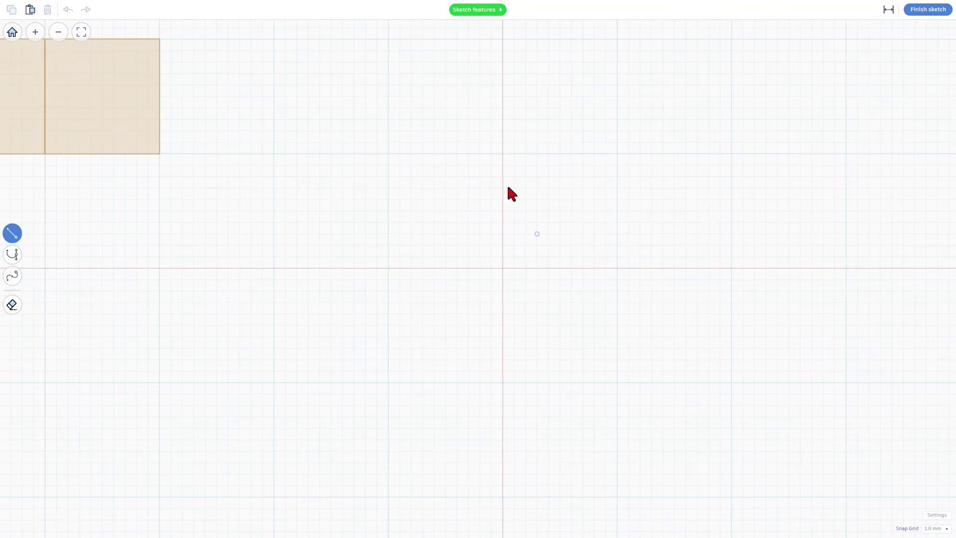
Step: Look through the Sketch features guide, including Pen Tool, Path Strokes, Edit Tool, Actions and Add Points
left_click(500, 9)
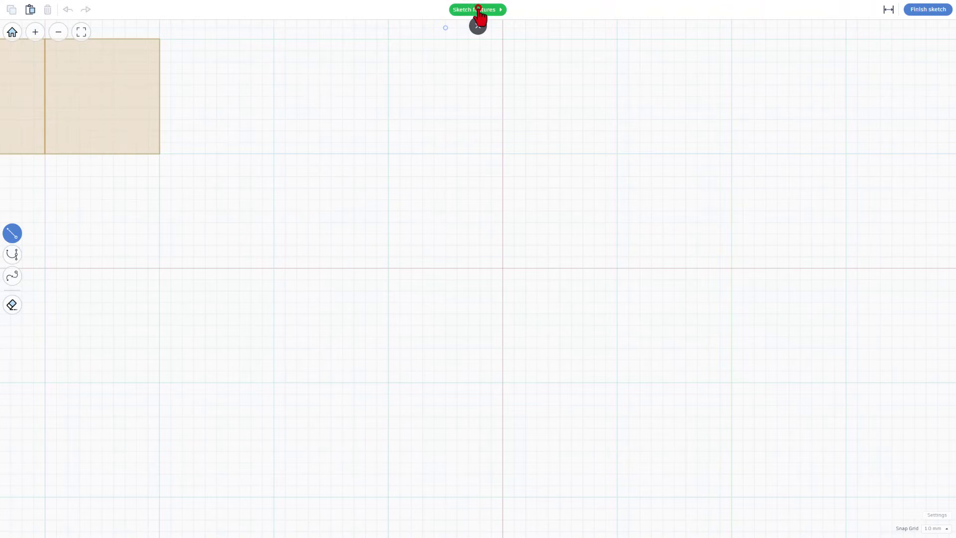
left_click(475, 10)
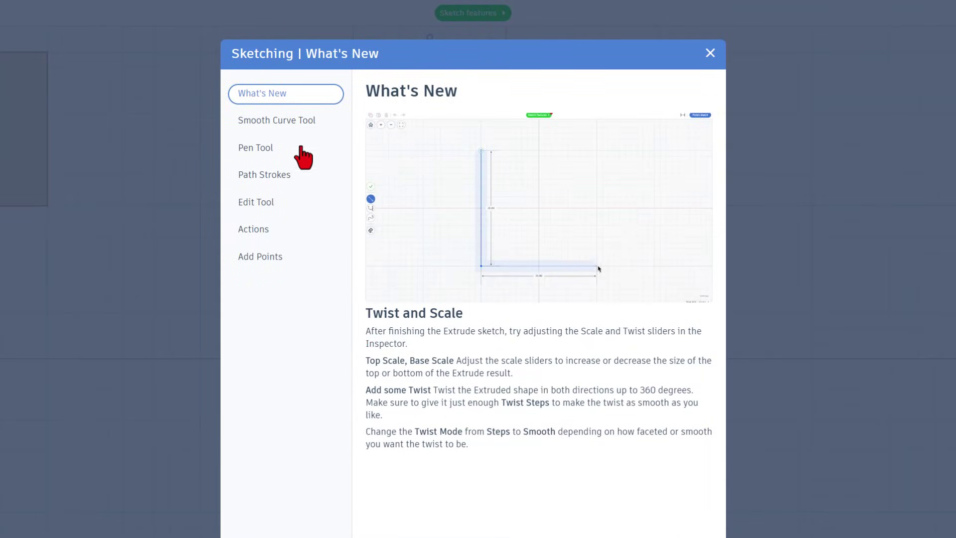
left_click(266, 148)
left_click(263, 175)
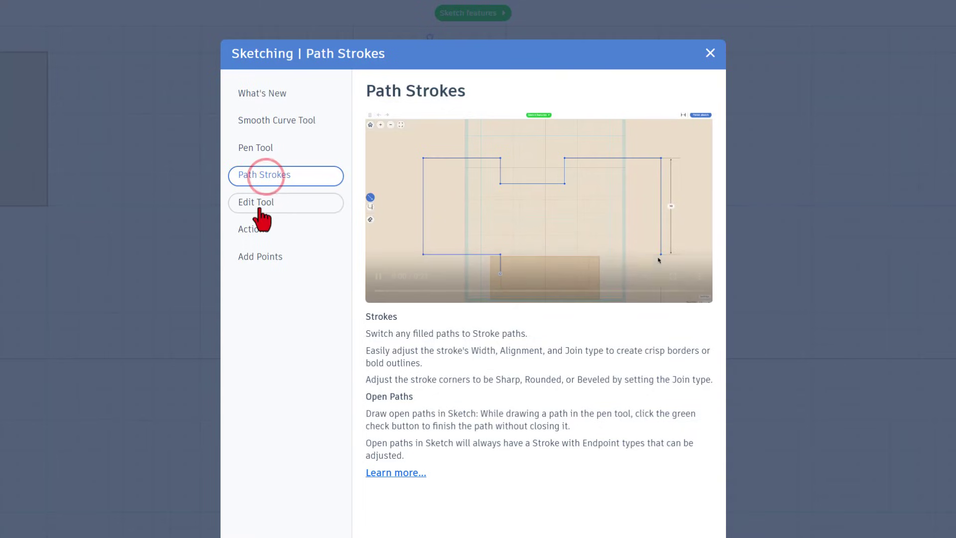
left_click(259, 205)
left_click(260, 230)
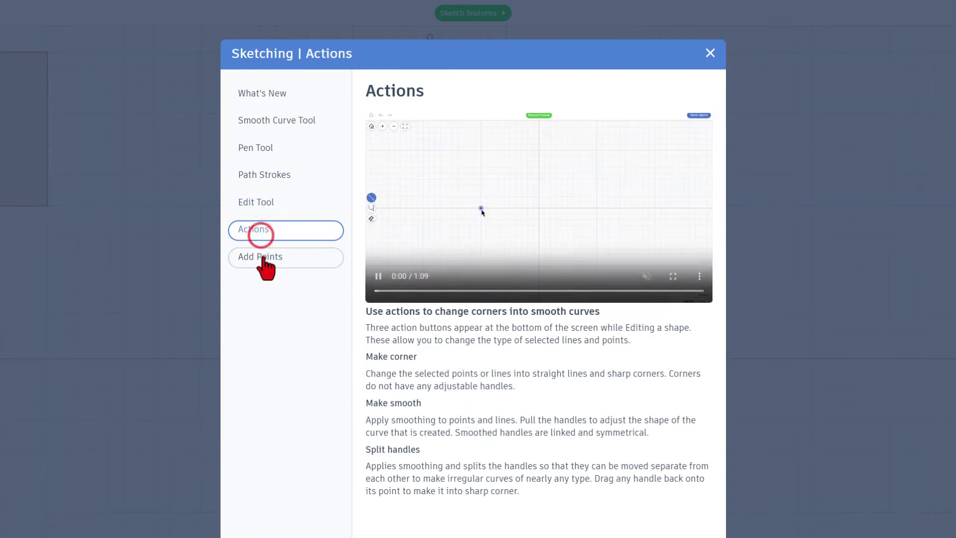
left_click(264, 255)
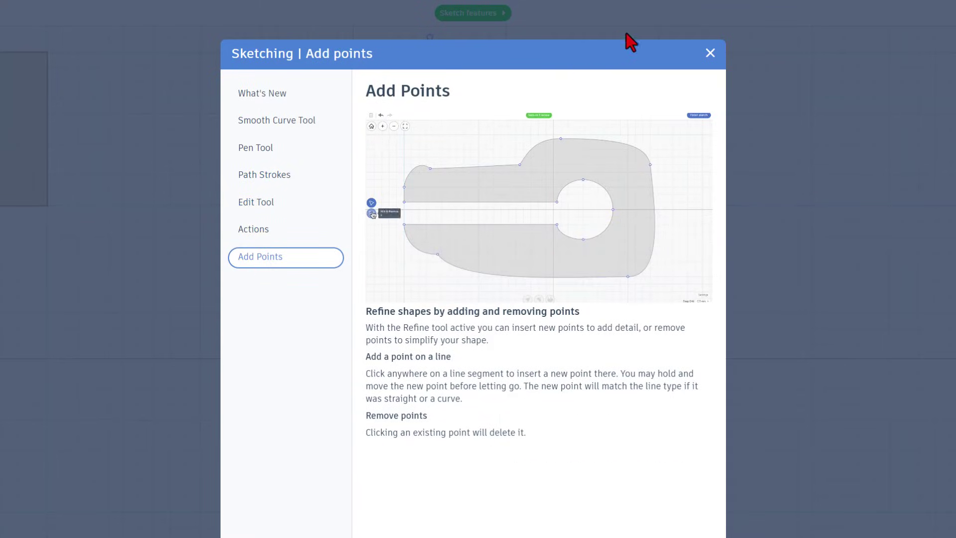
left_click(709, 54)
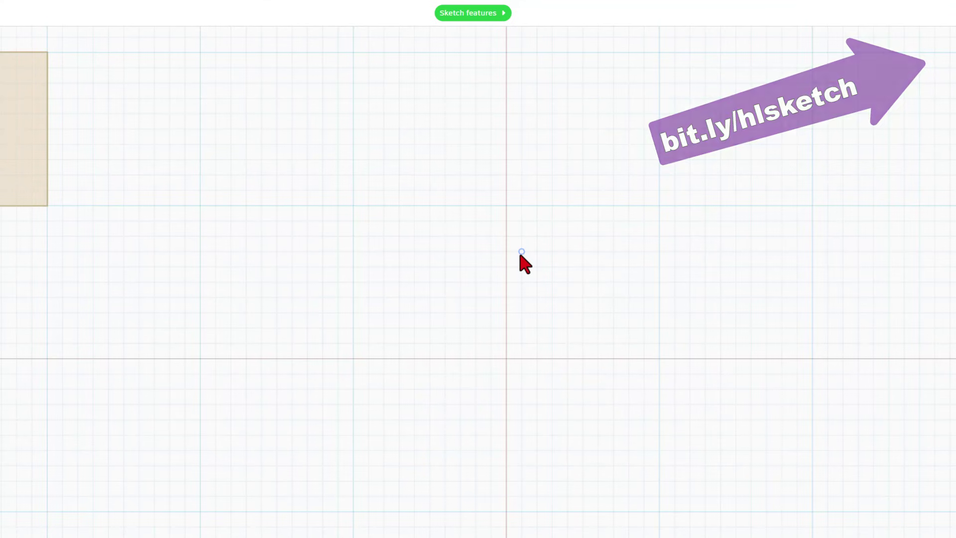
Step: Sketch a closed seven-sided outline about 50 by 26 mm with a 40 mm base, diagonal lower-left corner and 18 mm right edge, and finish it
scroll(520, 256, "down", 5)
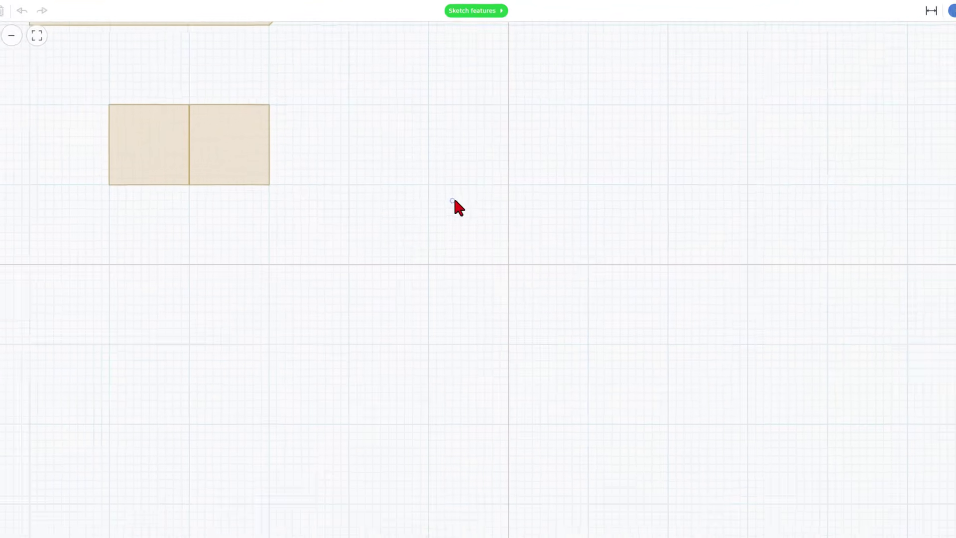
left_click(507, 239)
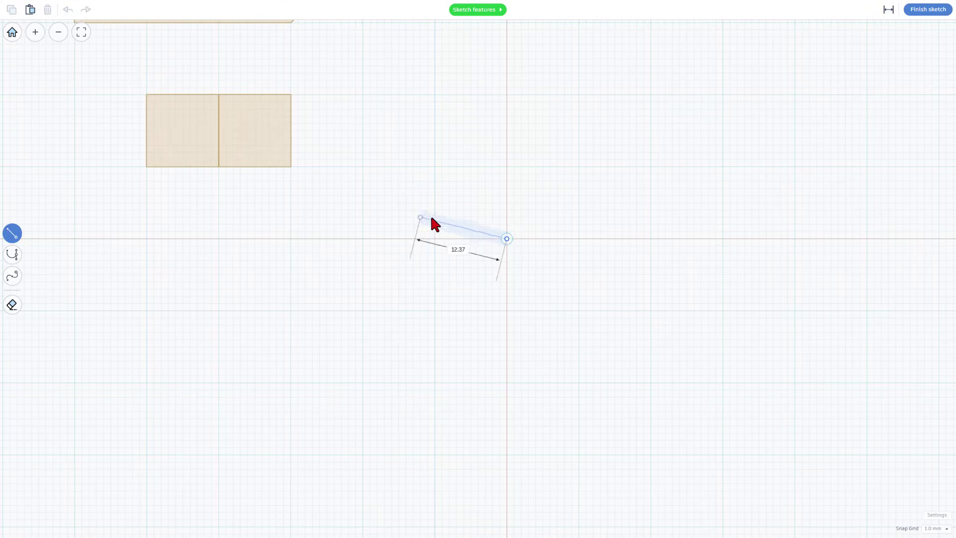
left_click(220, 239)
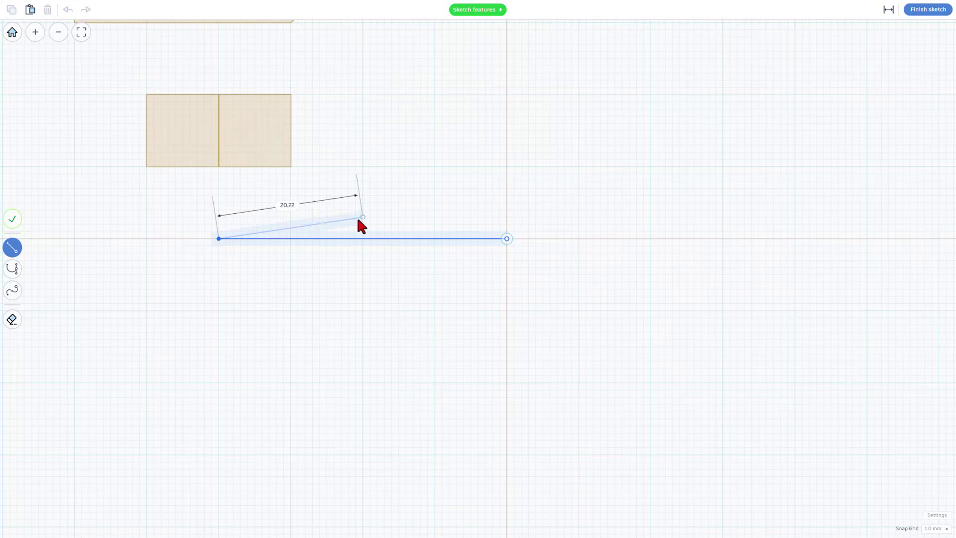
left_click(147, 167)
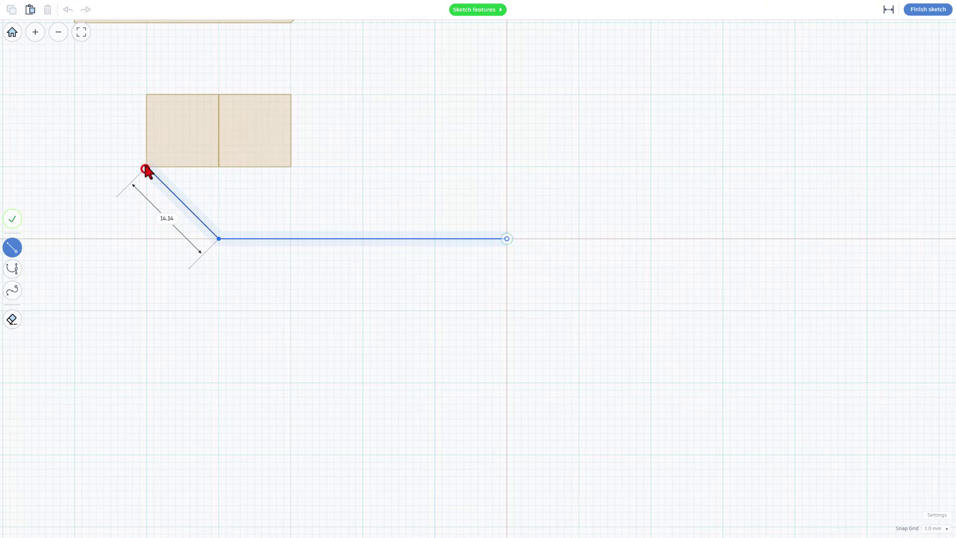
left_click(147, 72)
left_click(312, 51)
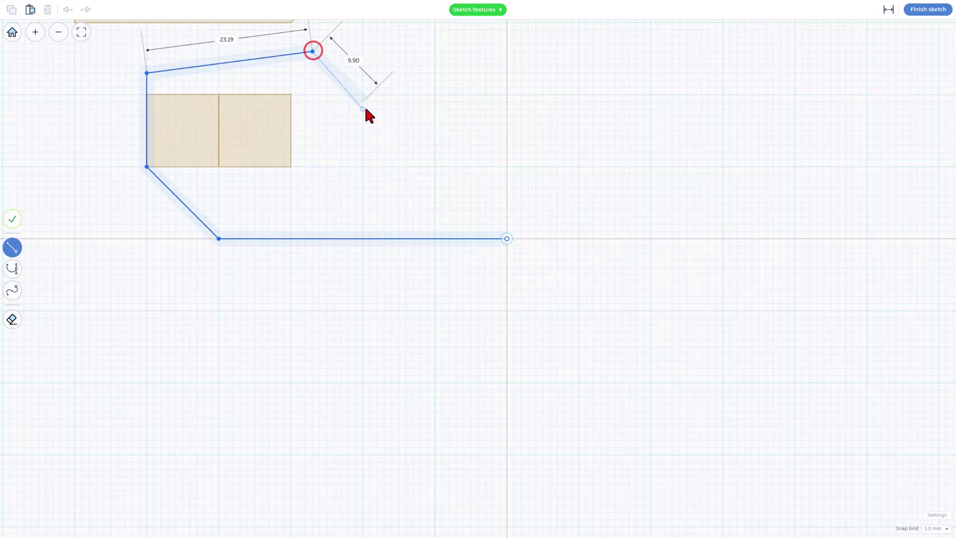
left_click(363, 109)
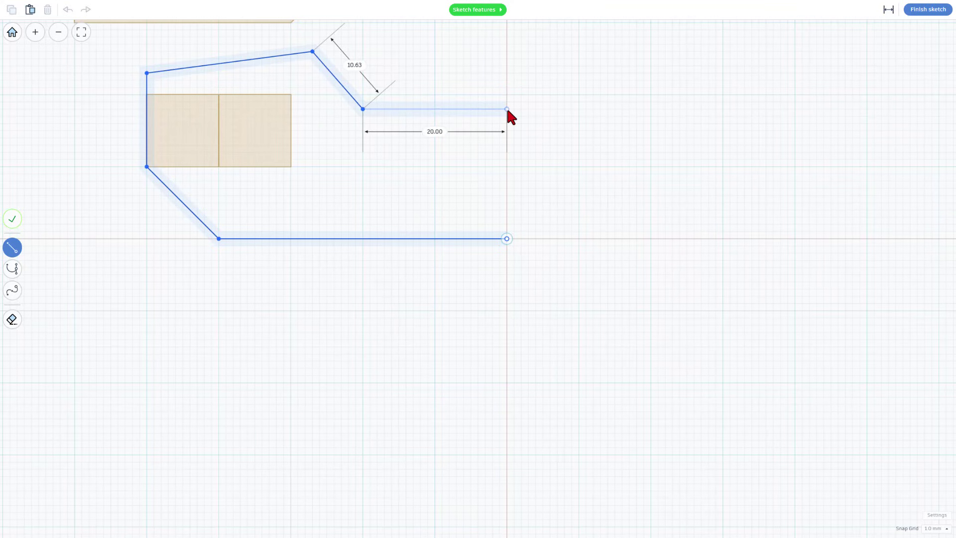
left_click(507, 108)
left_click(506, 239)
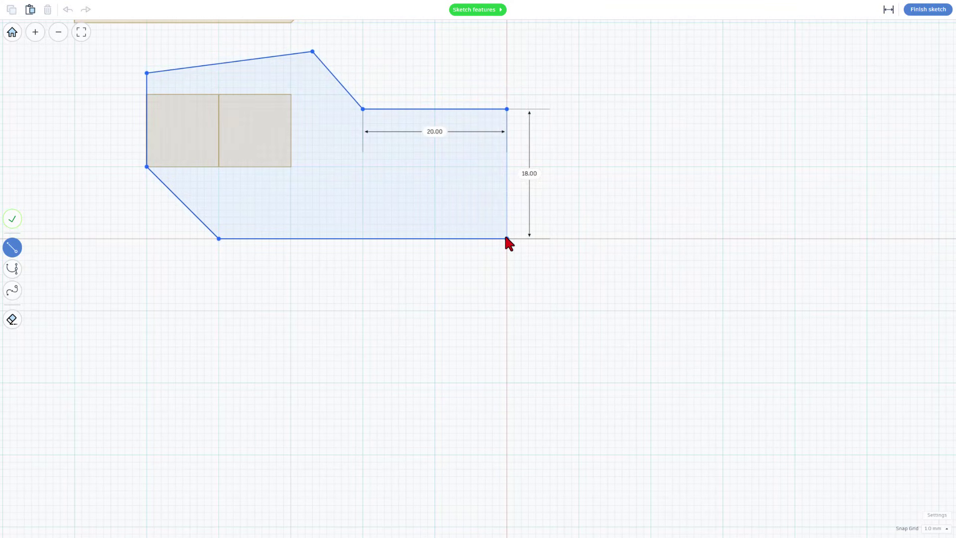
left_click(931, 10)
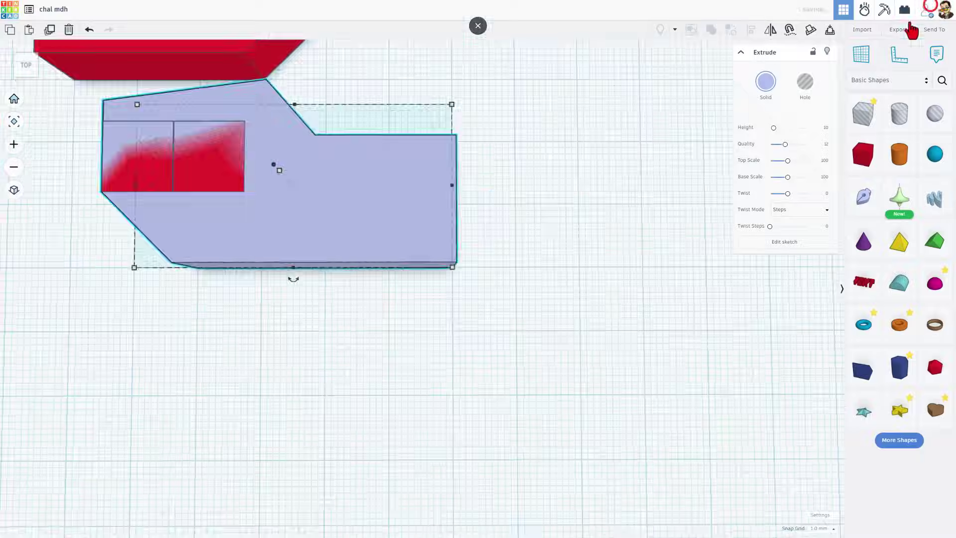
Step: Move the extruded shape to the right, clear of the red cubes, and duplicate it in place
left_click_drag(478, 280, 589, 273)
right_click_drag(540, 370, 573, 267)
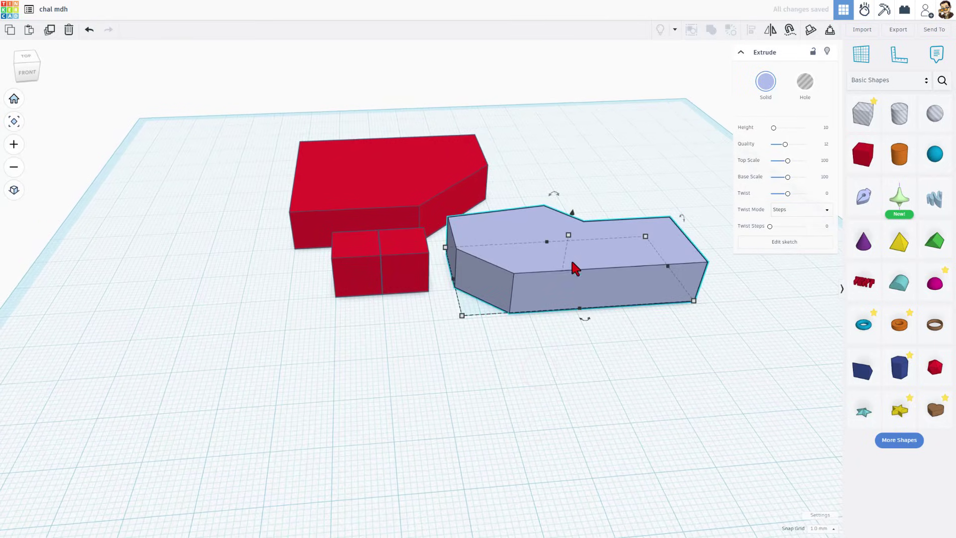
key("ctrl+d")
left_click_drag(572, 273, 574, 280)
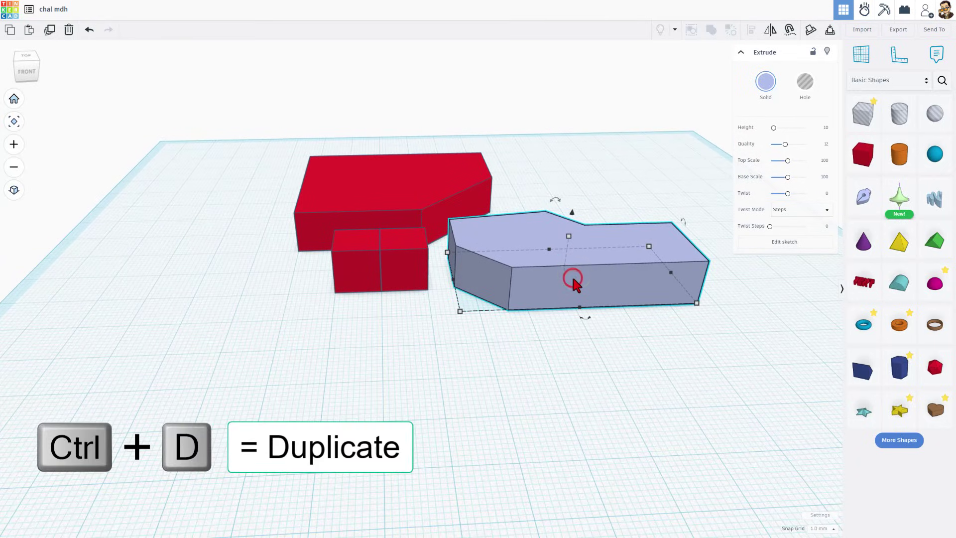
key("ctrl+d")
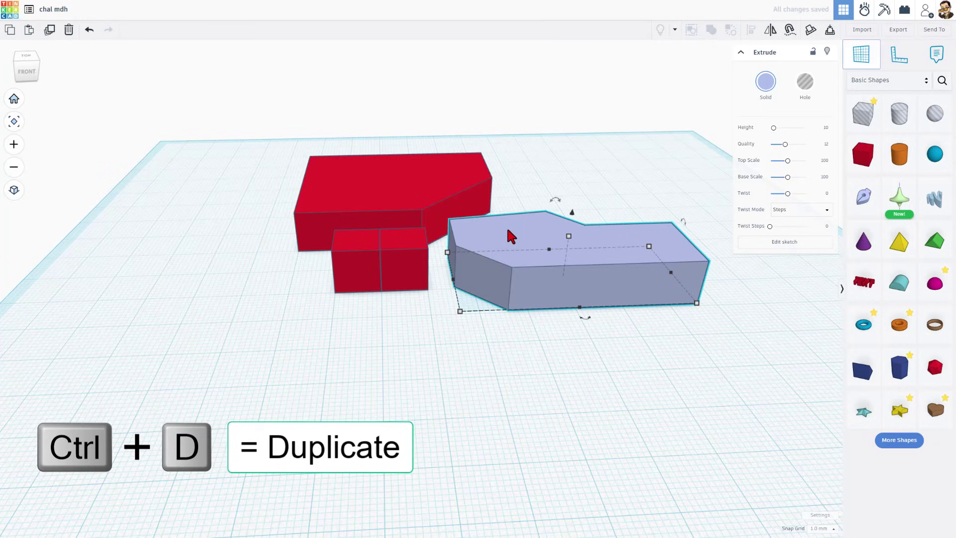
Step: Set the workplane on the extruded shape's top face and drop the duplicate onto it
key("w")
left_click(532, 239)
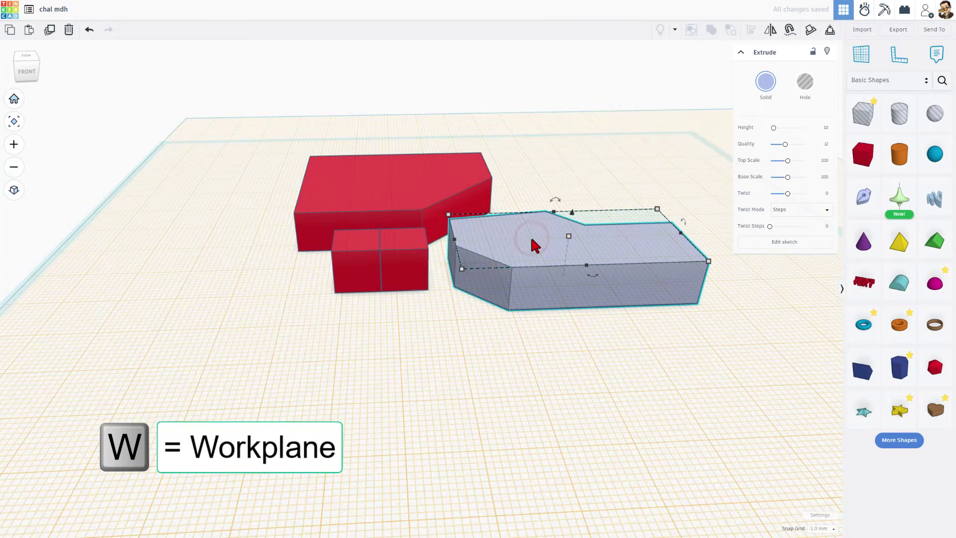
key("d")
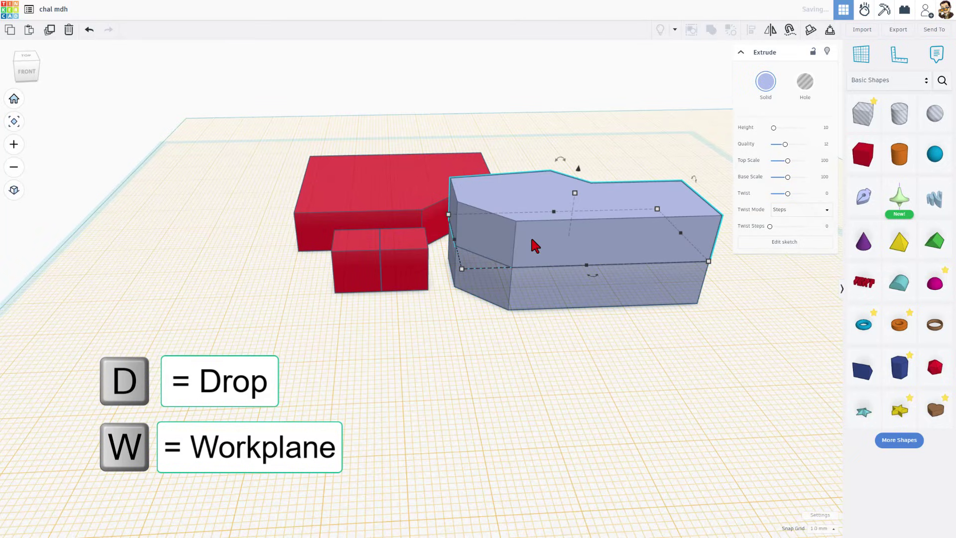
left_click(561, 326)
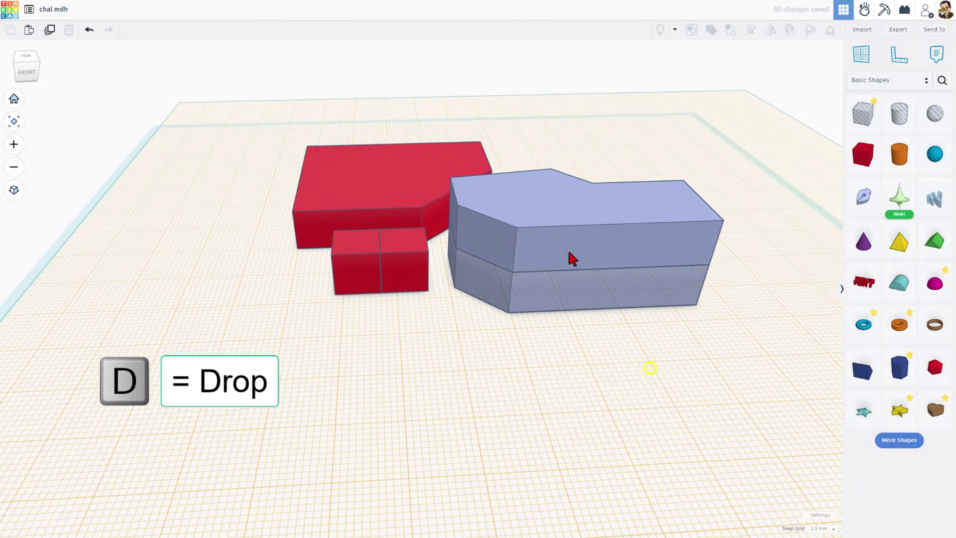
Step: Edit the sketch of the upper duplicate and remove its upper-left corner point and the peak point from the outline
left_click(558, 197)
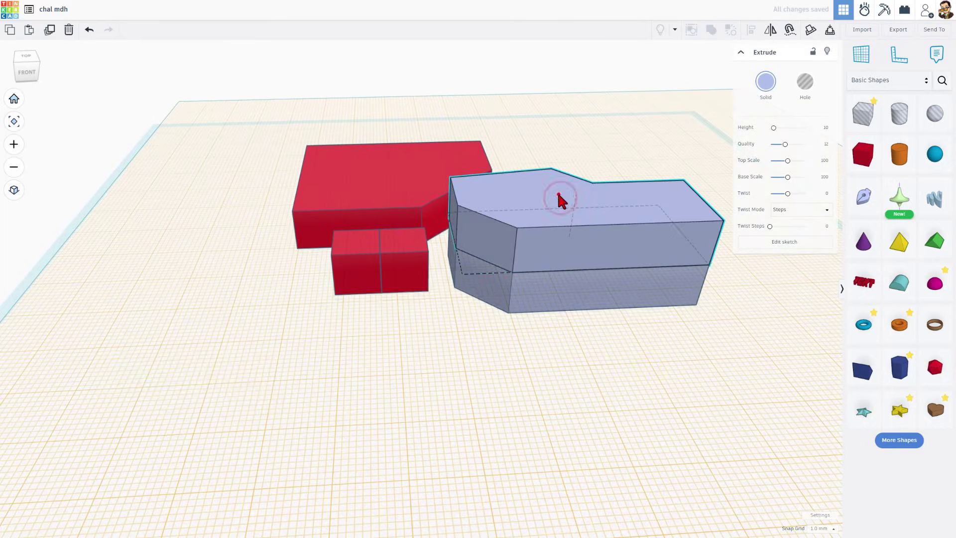
double_click(559, 197)
key("4")
left_click(453, 319)
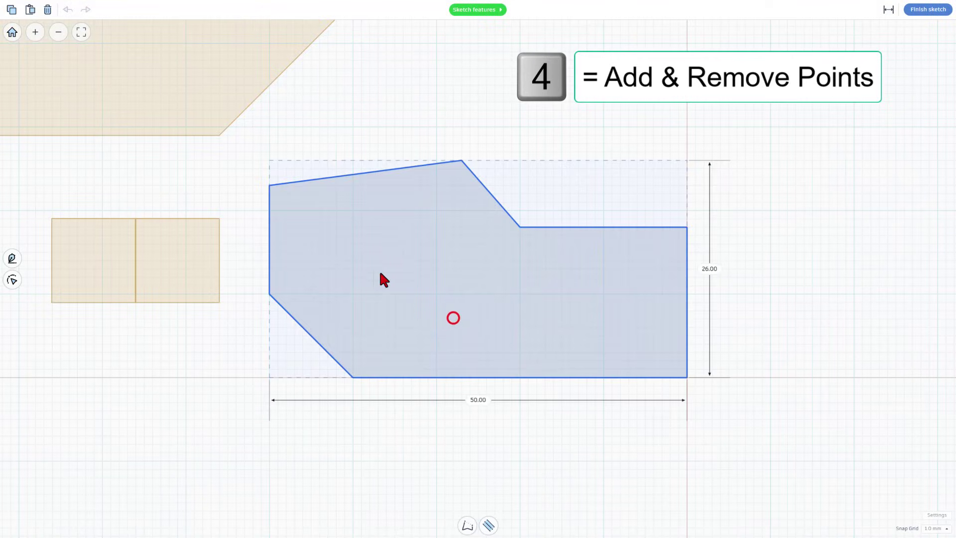
left_click(421, 240)
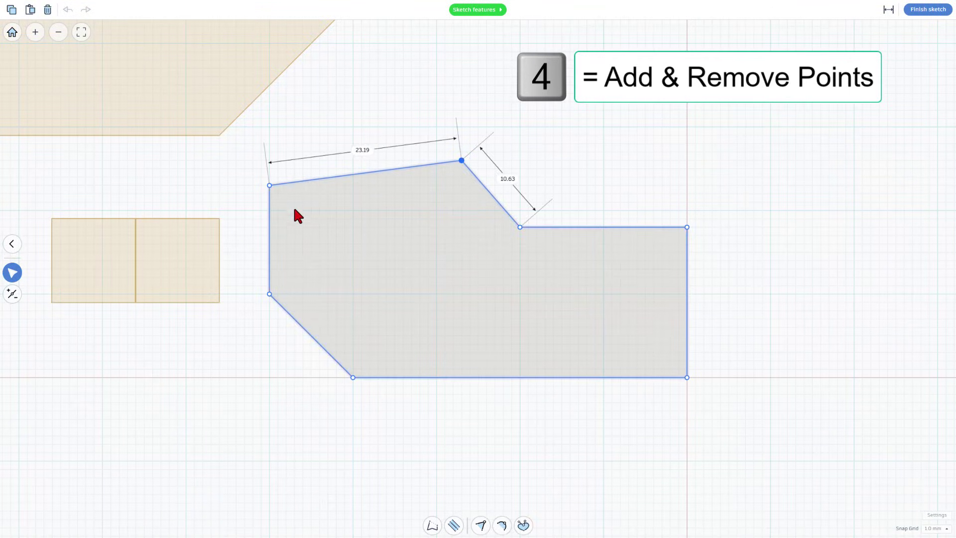
key("4")
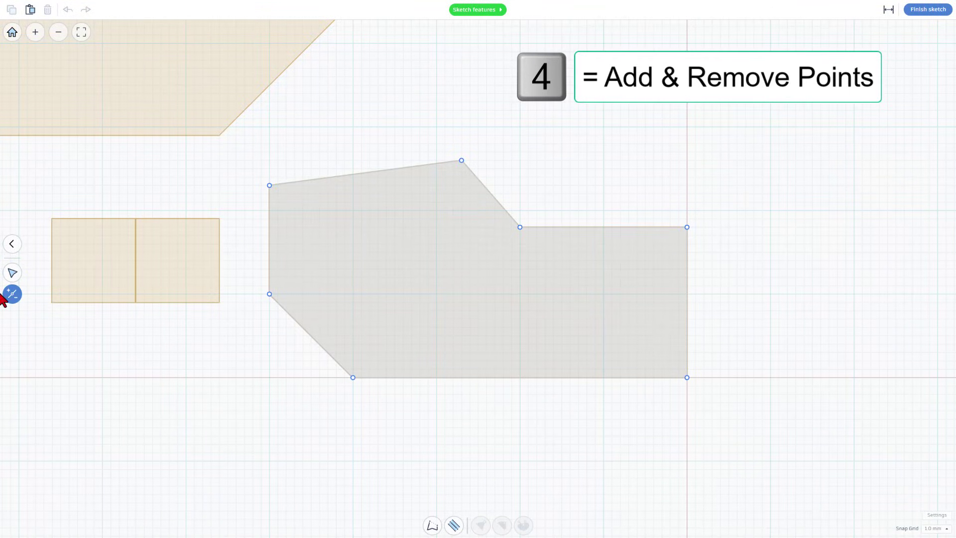
left_click(270, 188)
key("v")
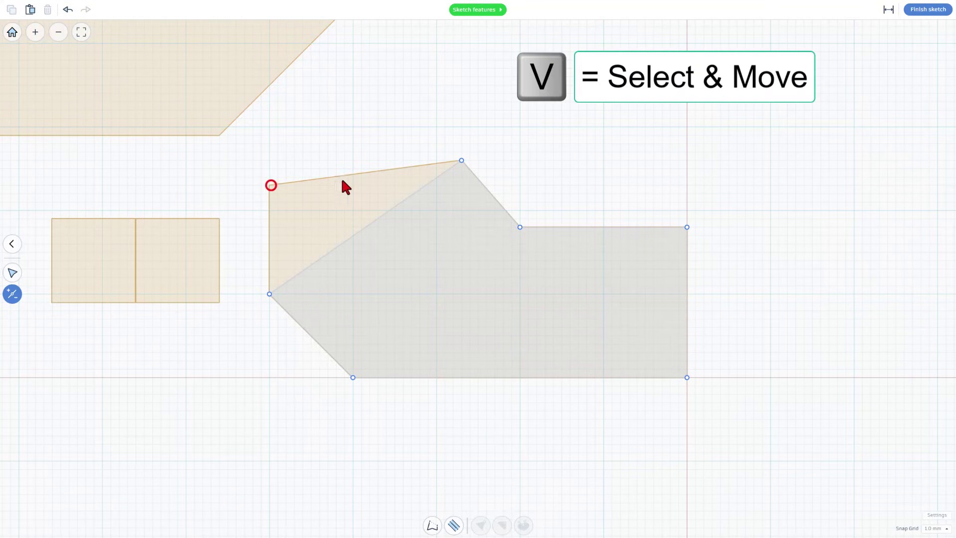
left_click(462, 164)
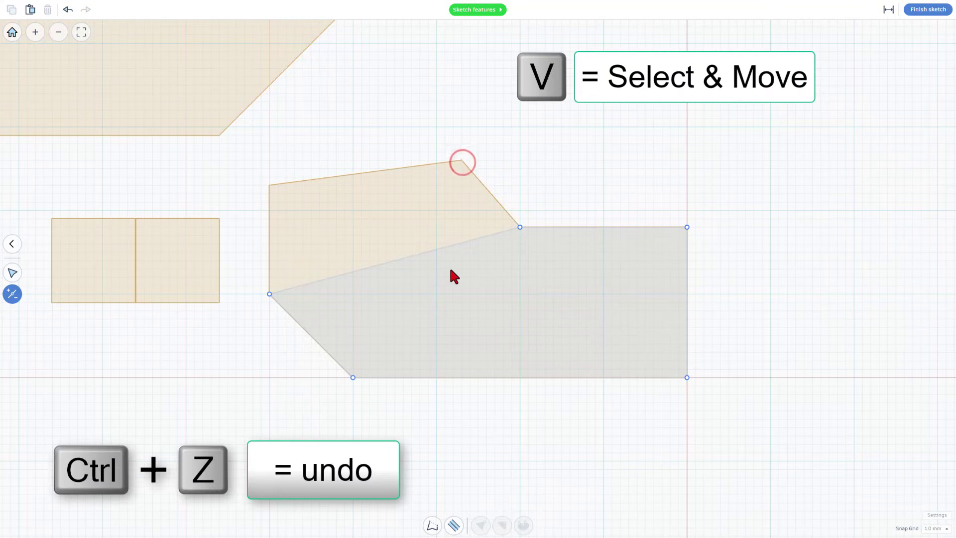
Step: Lower the 20 mm upper edge by 8 mm, move the left corner point 10 mm inward to form a rectangle, and finish the sketch
key("v")
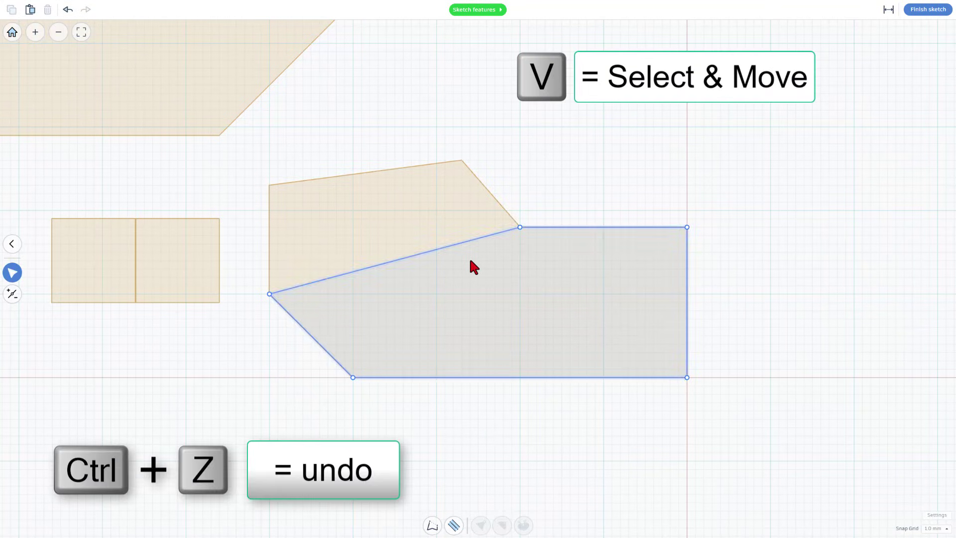
left_click(553, 226)
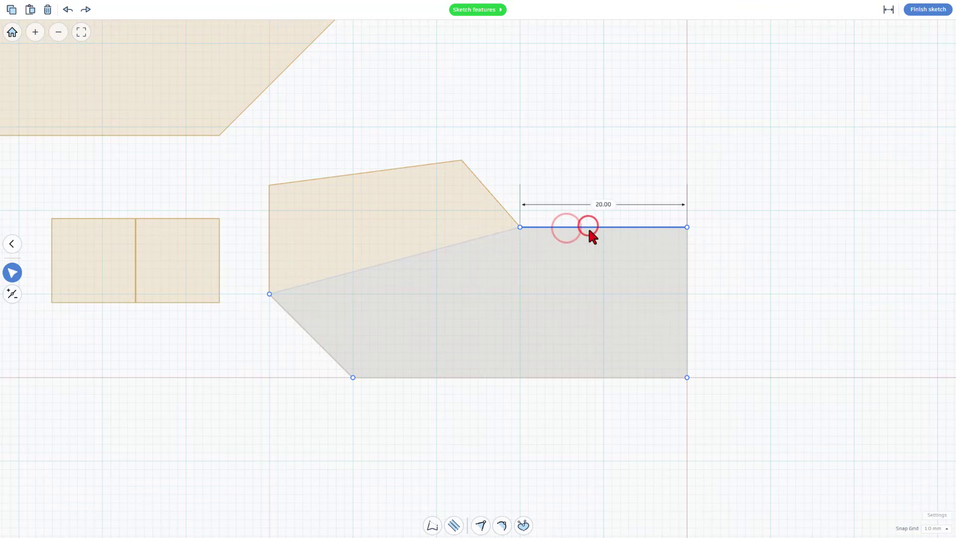
left_click_drag(589, 227, 589, 294)
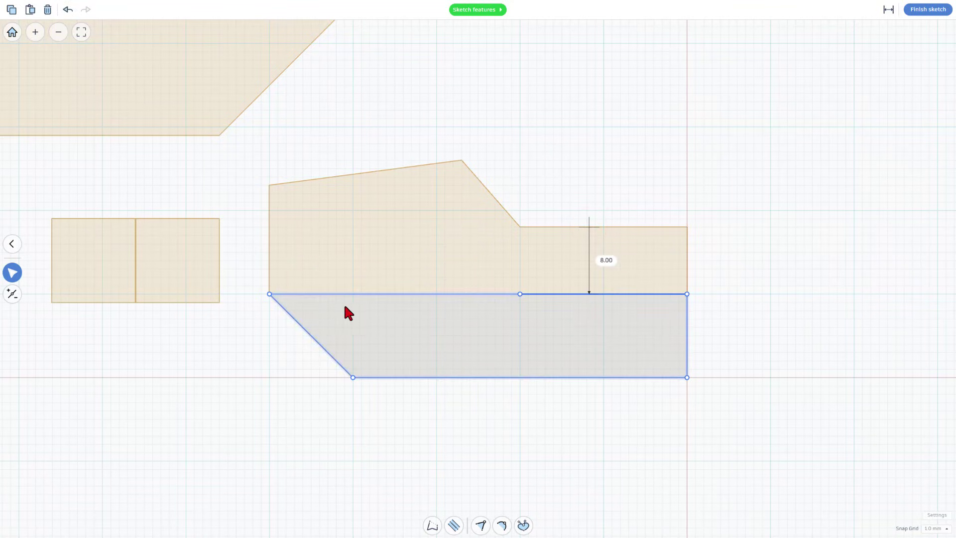
left_click_drag(271, 296, 354, 294)
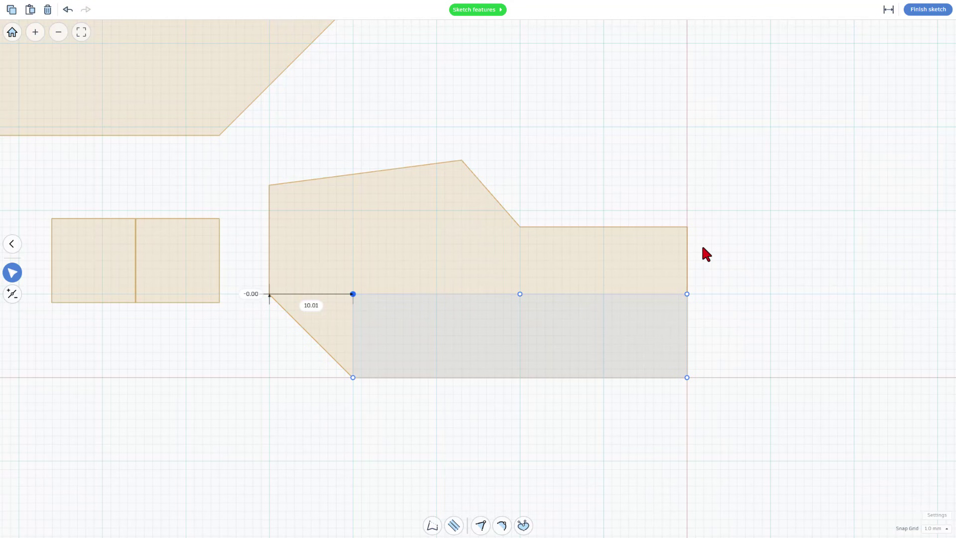
left_click(927, 9)
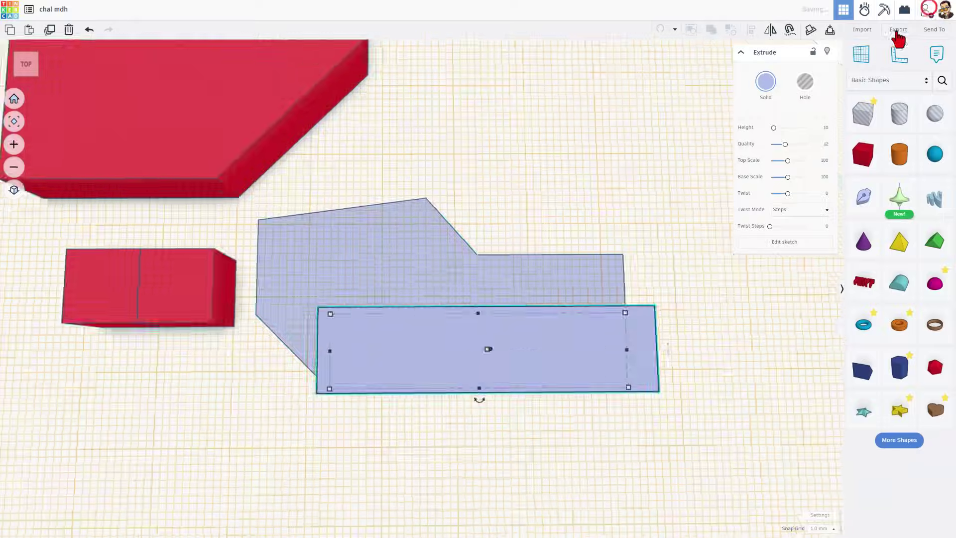
Step: Return the workplane to the base grid and combine the two stacked extruded shapes into a union group
right_click_drag(677, 319, 707, 331)
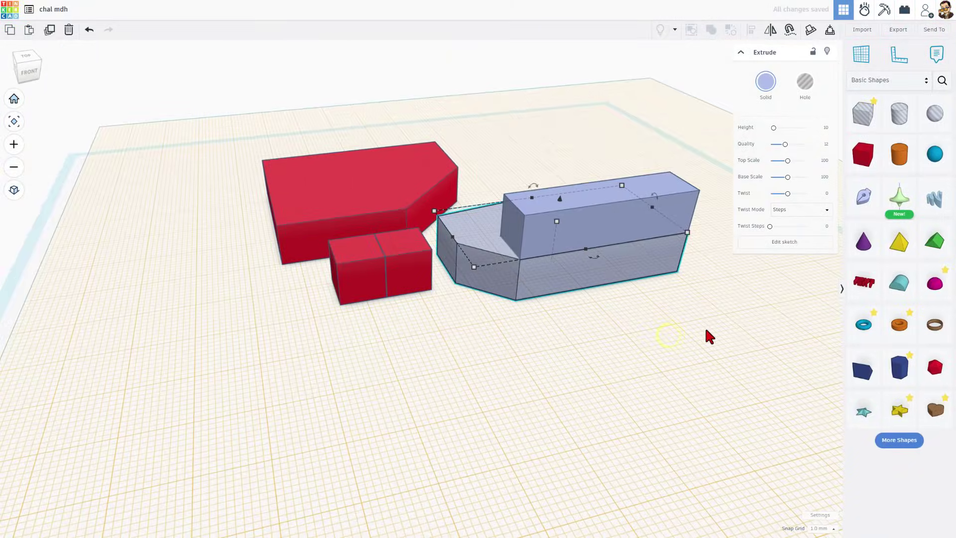
key("w")
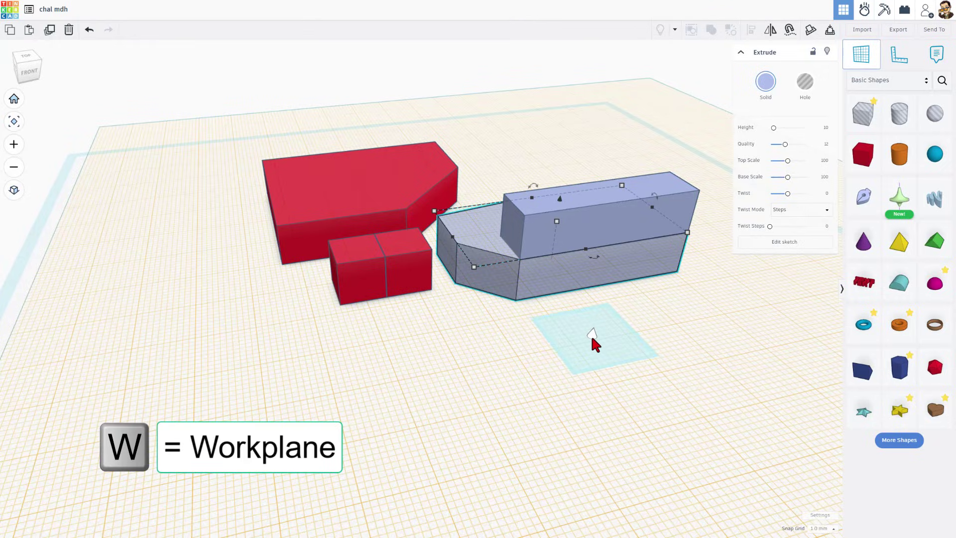
left_click(596, 339)
right_click_drag(618, 338, 666, 321)
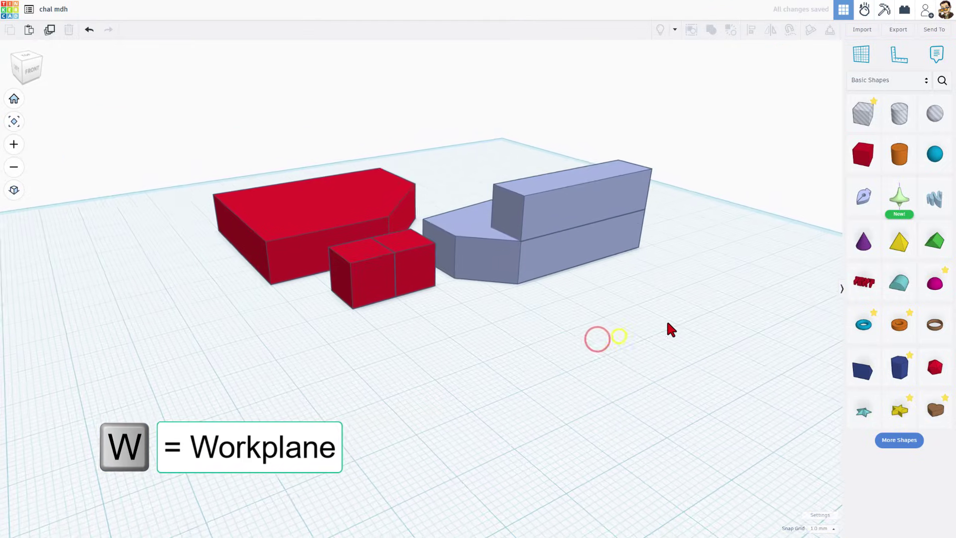
left_click_drag(709, 181, 625, 255)
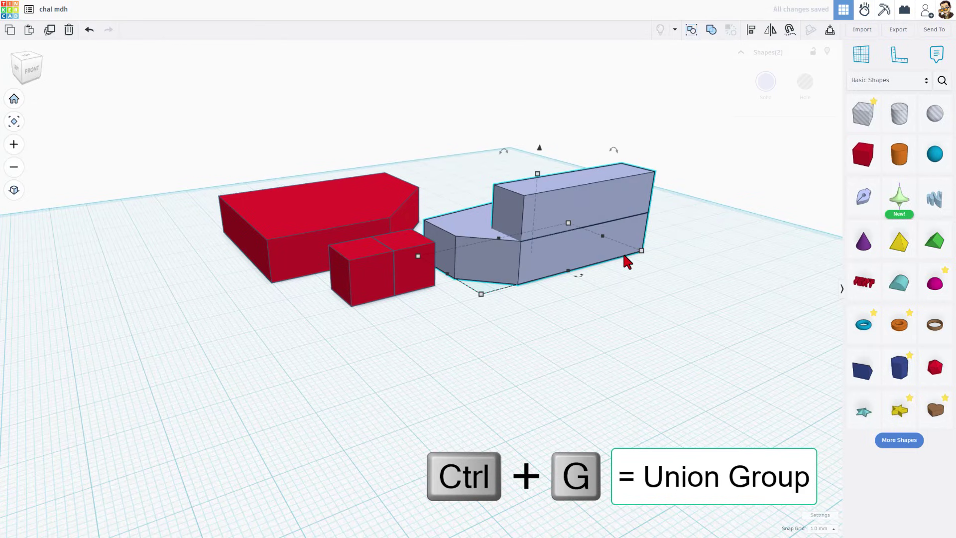
key("ctrl+g")
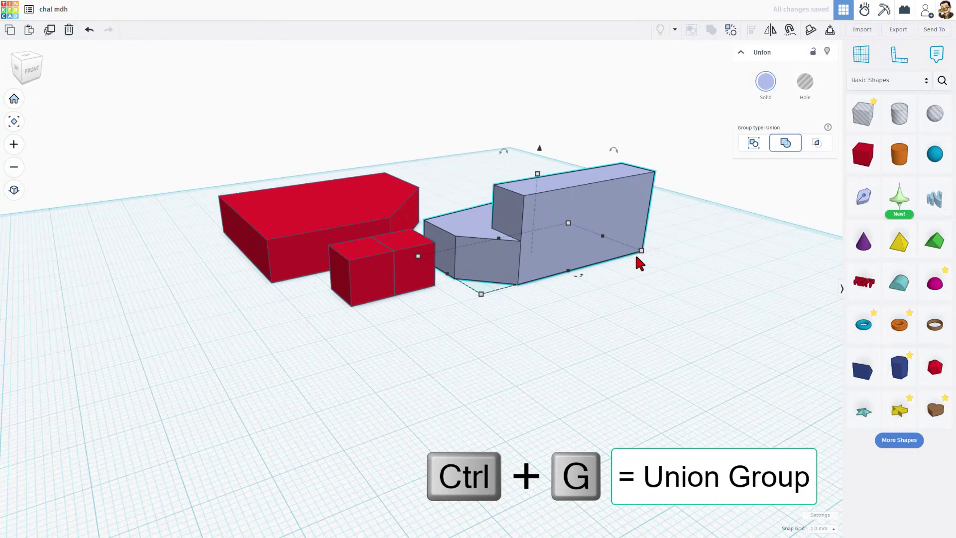
right_click_drag(752, 281, 716, 280)
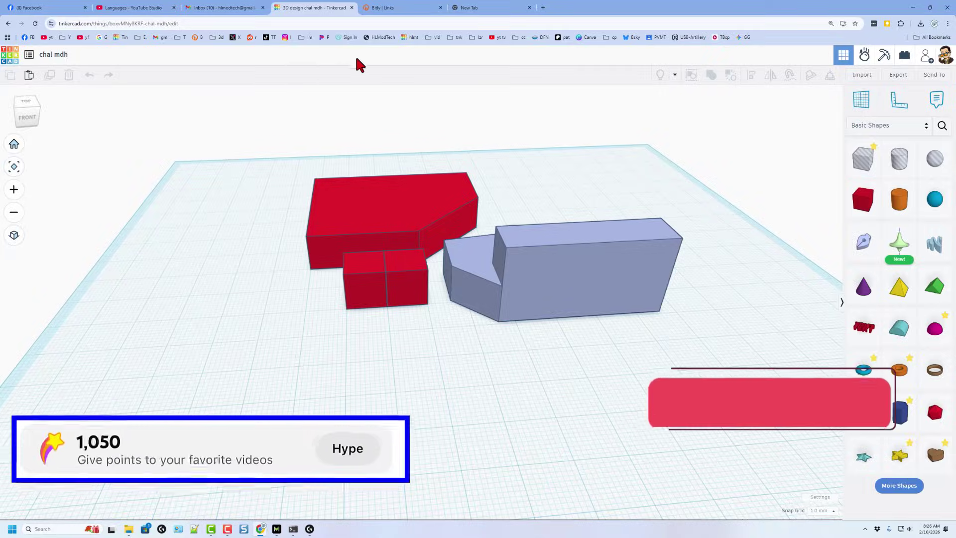
left_click(483, 8)
type("https://bit.ly/hlcad1")
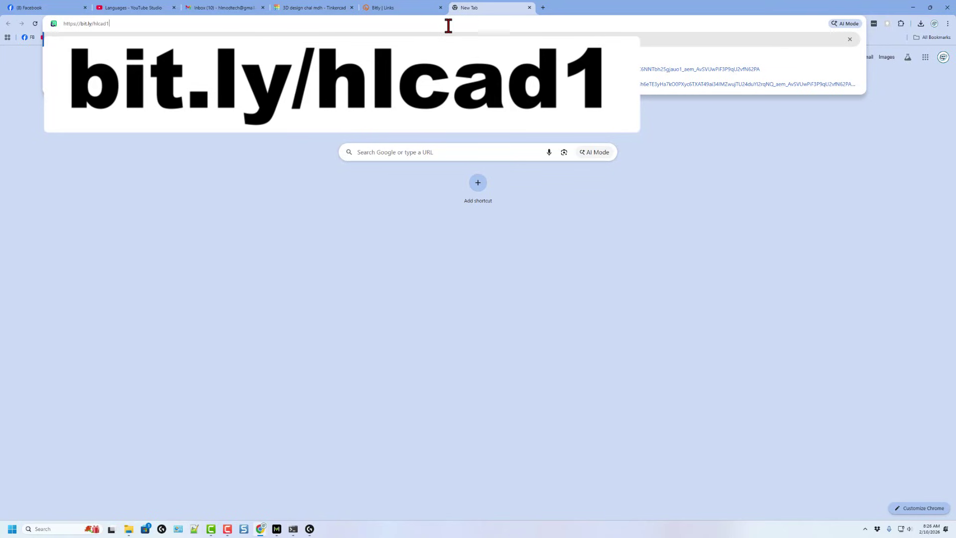
key("Return")
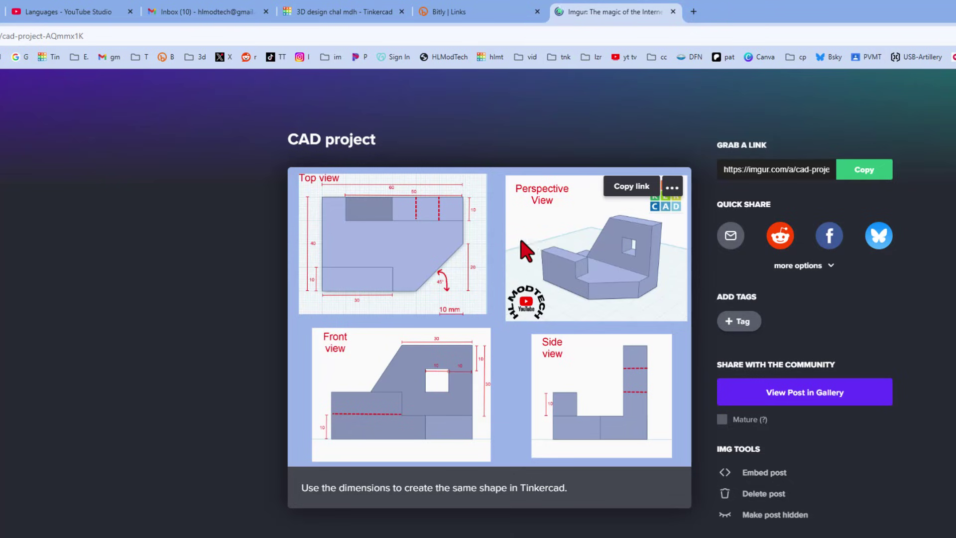
Step: Put the chal mdh design tab in a new split view beside the Imgur CAD project page
left_click(340, 11)
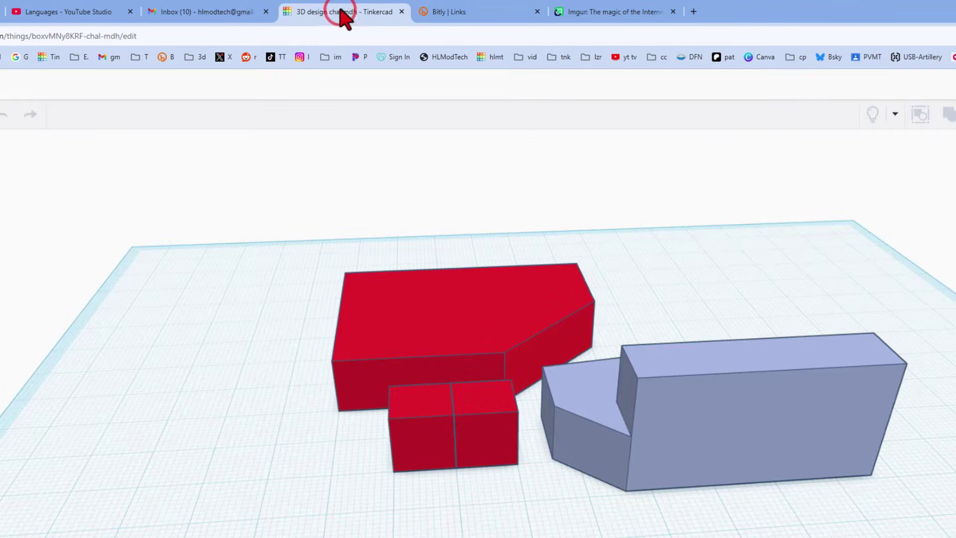
right_click(344, 14)
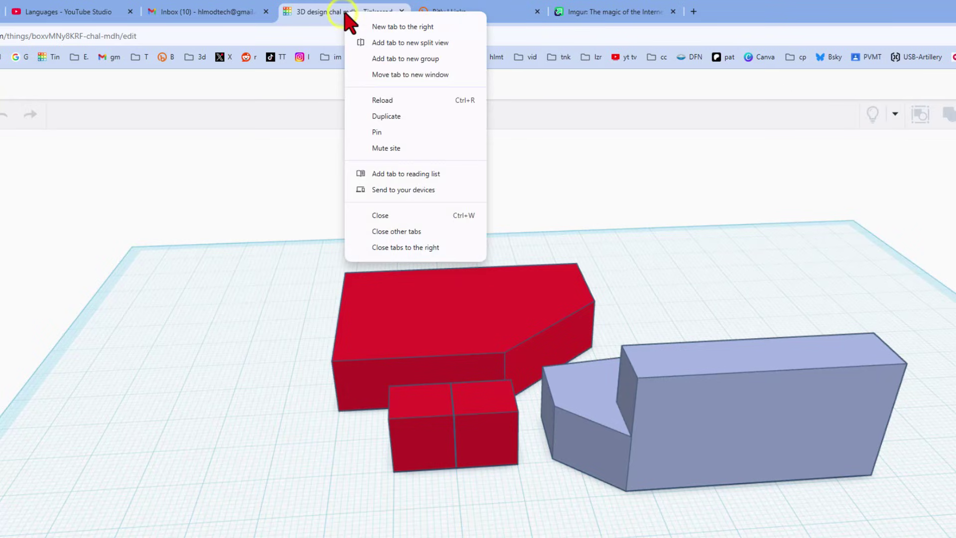
left_click(380, 43)
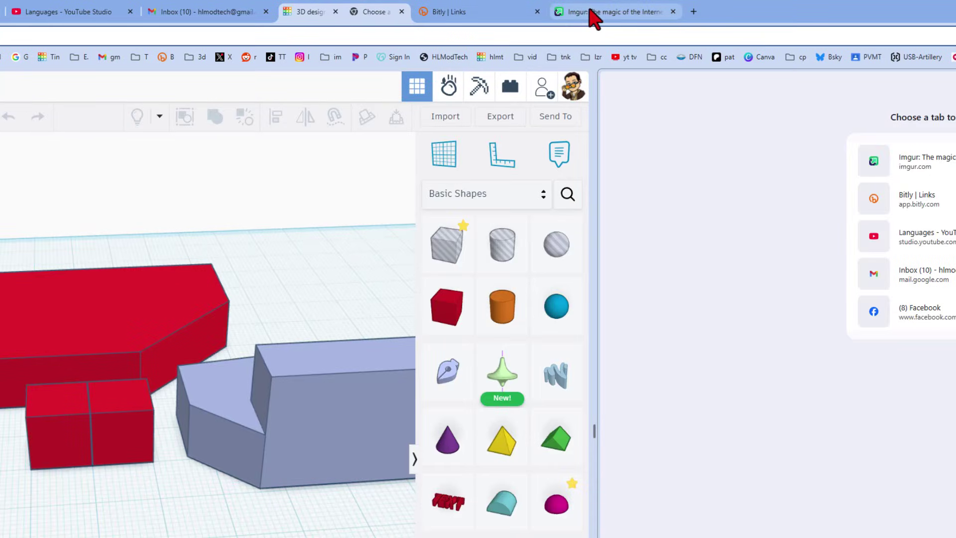
left_click(921, 162)
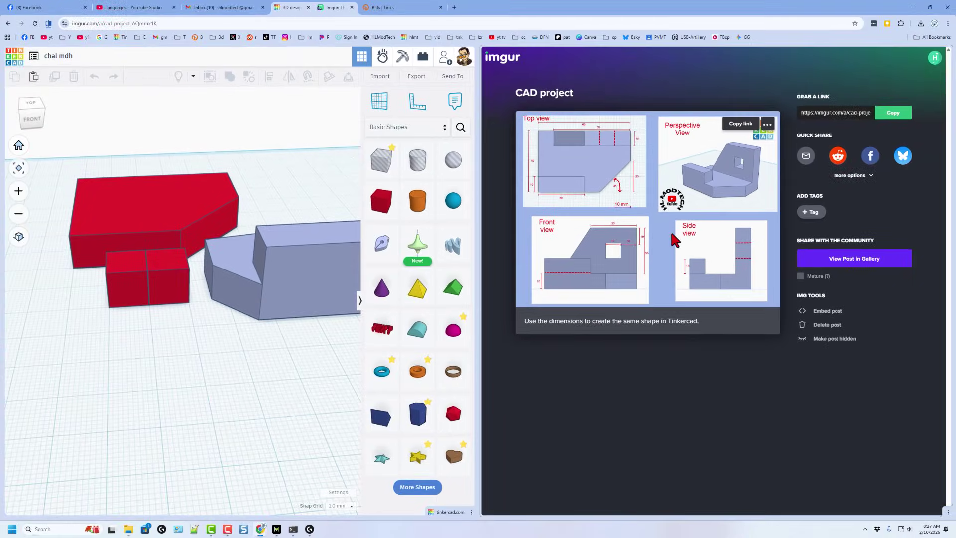
Step: Enlarge the CAD project page to 200% and bring its dimensioned top, front, side and perspective views into sight
key("ctrl+plus")
key("ctrl+plus")
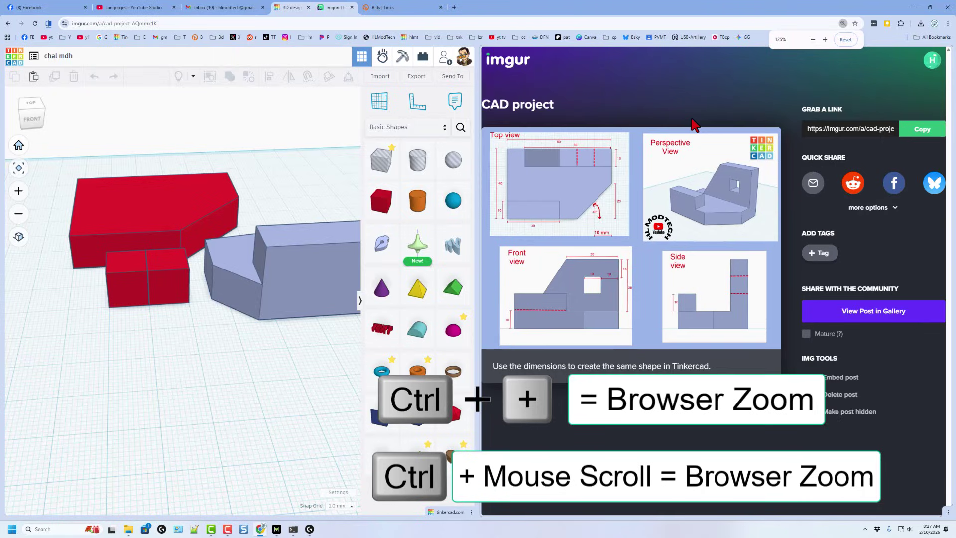
key("ctrl+plus")
key("ctrl+plus")
key("ctrl+plus")
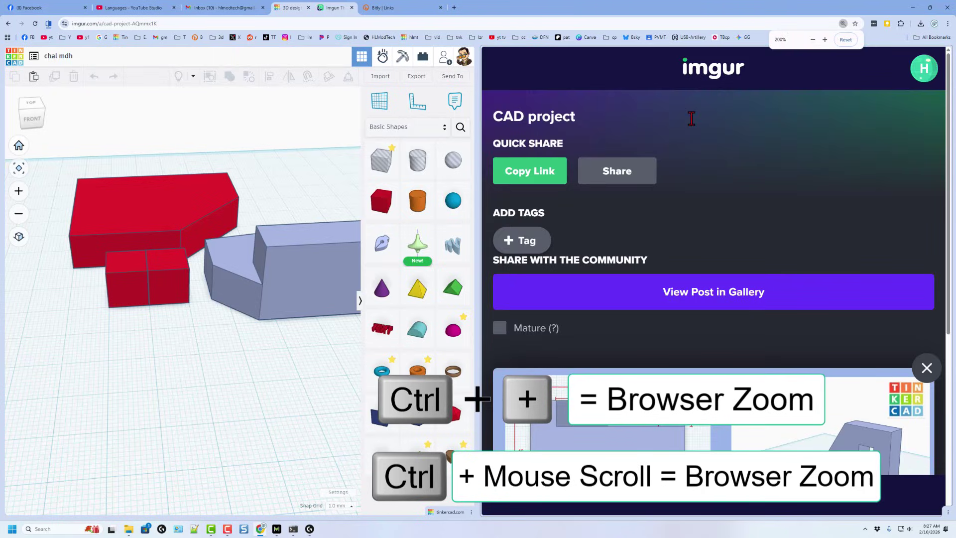
scroll(692, 120, "down", 5)
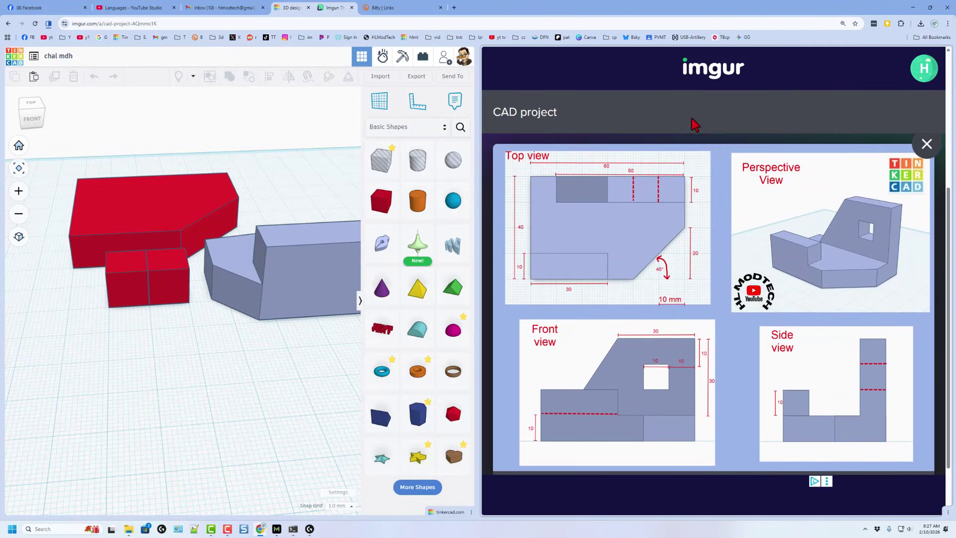
Step: Switch the browser to full screen and widen the design editor's side of the split view
left_click(947, 23)
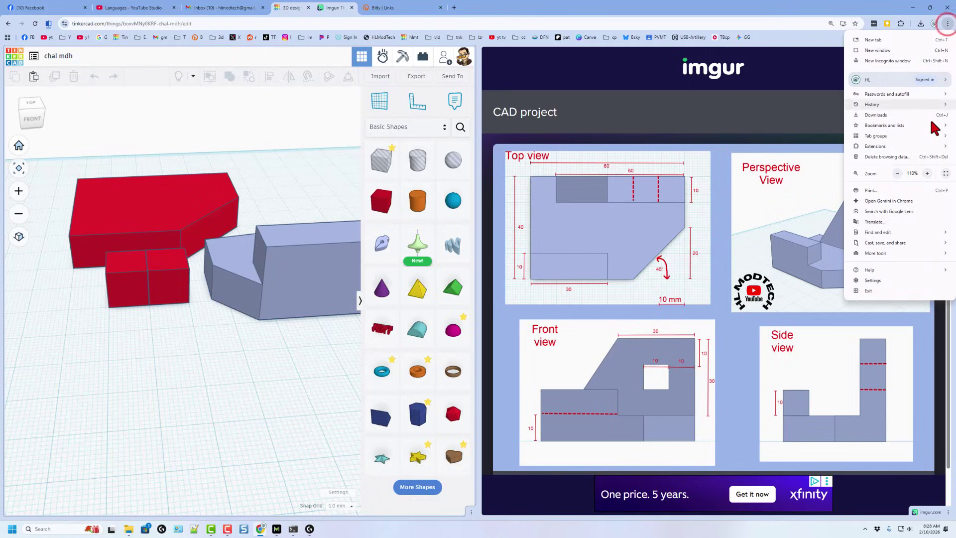
left_click(947, 174)
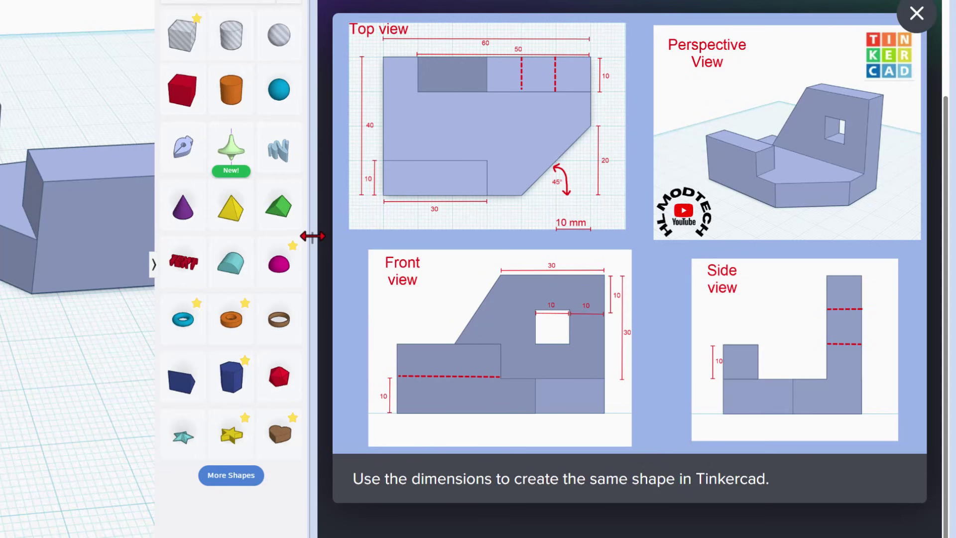
left_click_drag(312, 236, 673, 232)
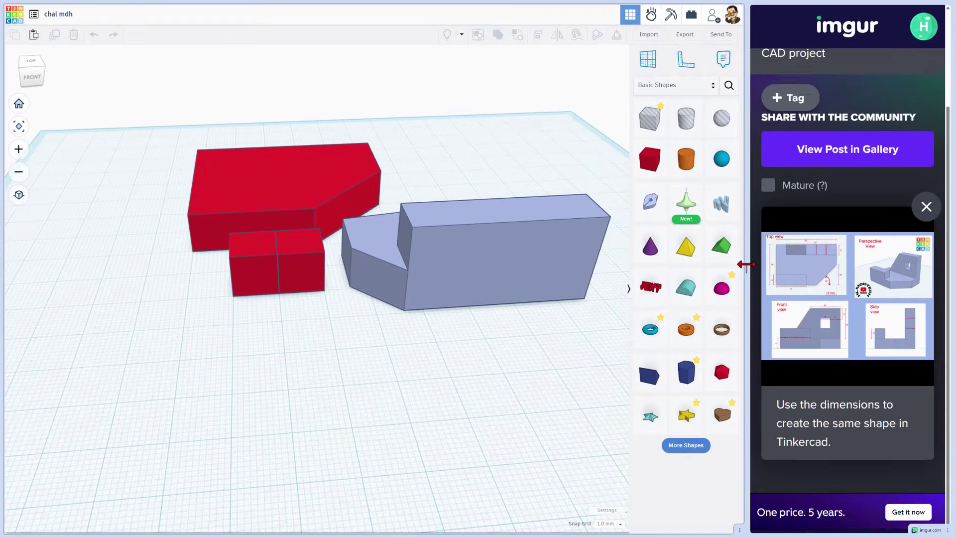
right_click_drag(262, 331, 302, 344)
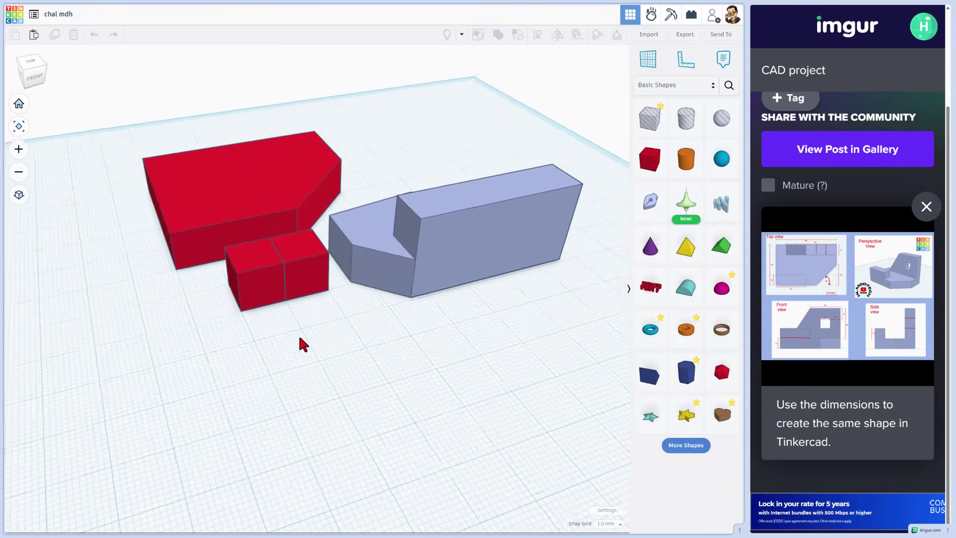
right_click_drag(125, 225, 108, 216)
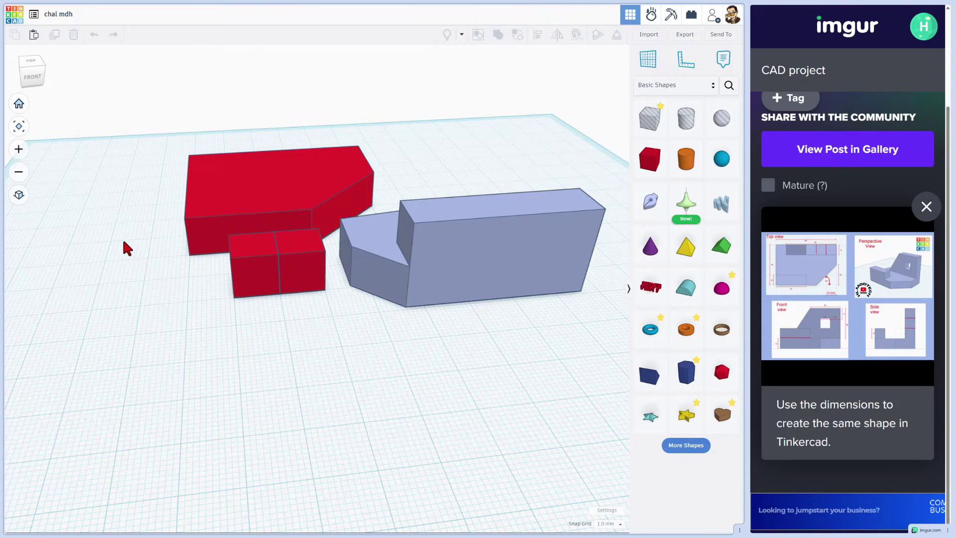
right_click_drag(127, 247, 164, 214)
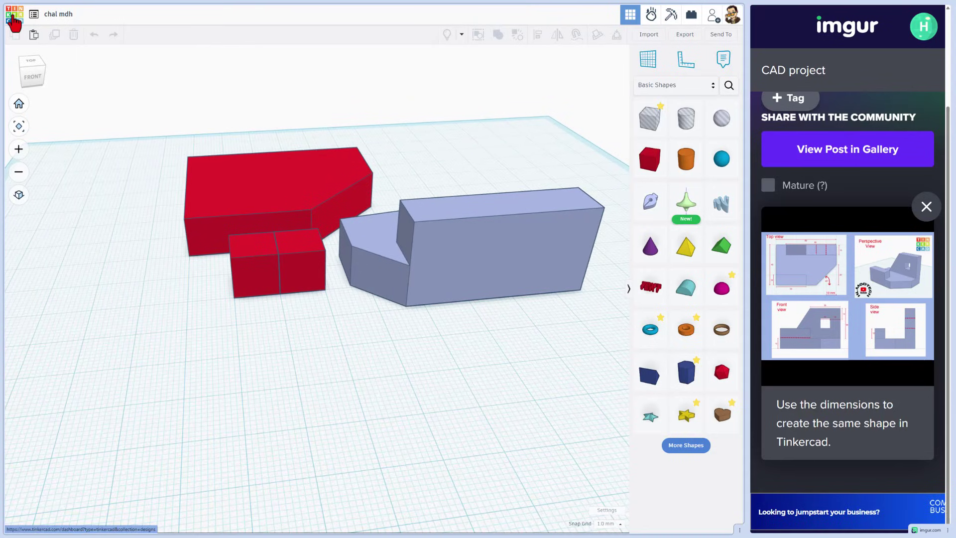
Step: Go to the designs dashboard, open the properties of the chal mdh design and go to the beginning of its description
left_click(14, 20)
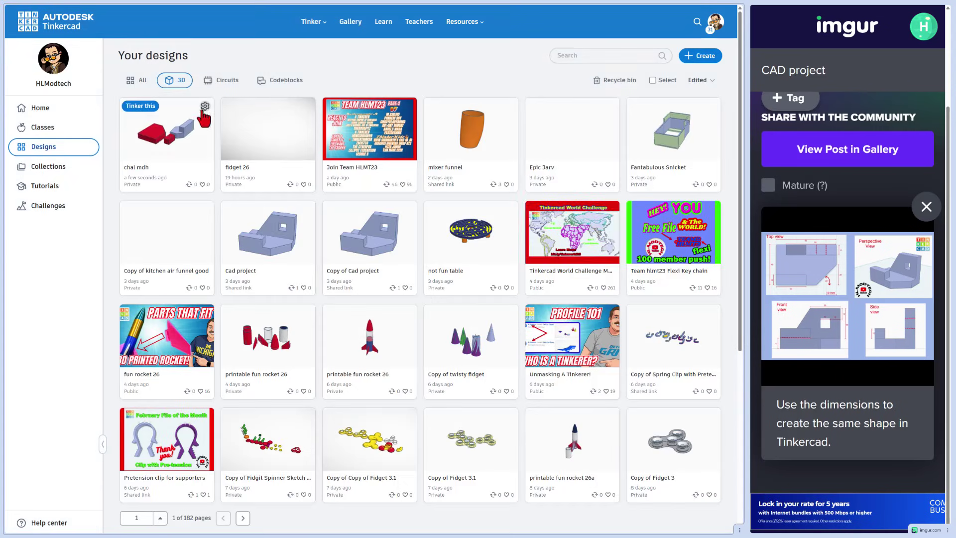
left_click(204, 107)
left_click(172, 122)
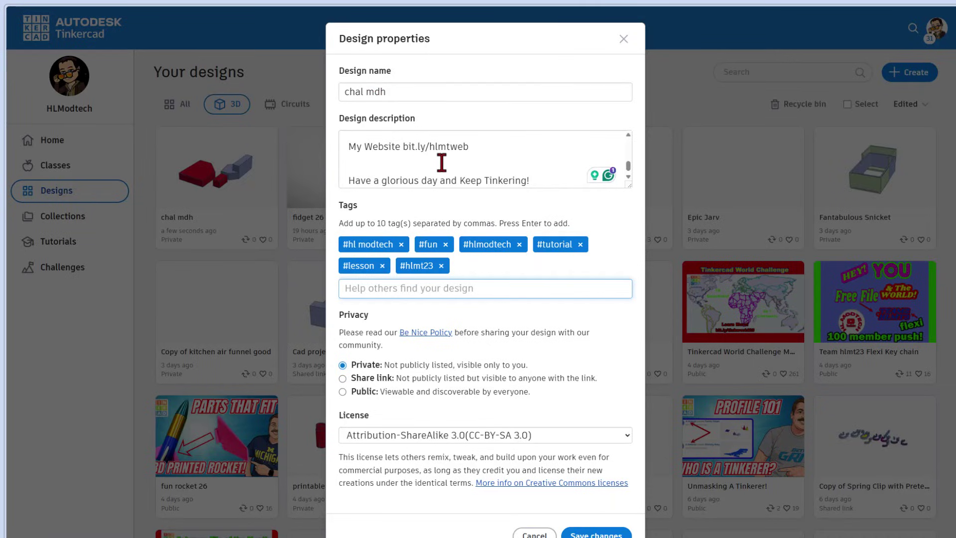
scroll(442, 162, "up", 3)
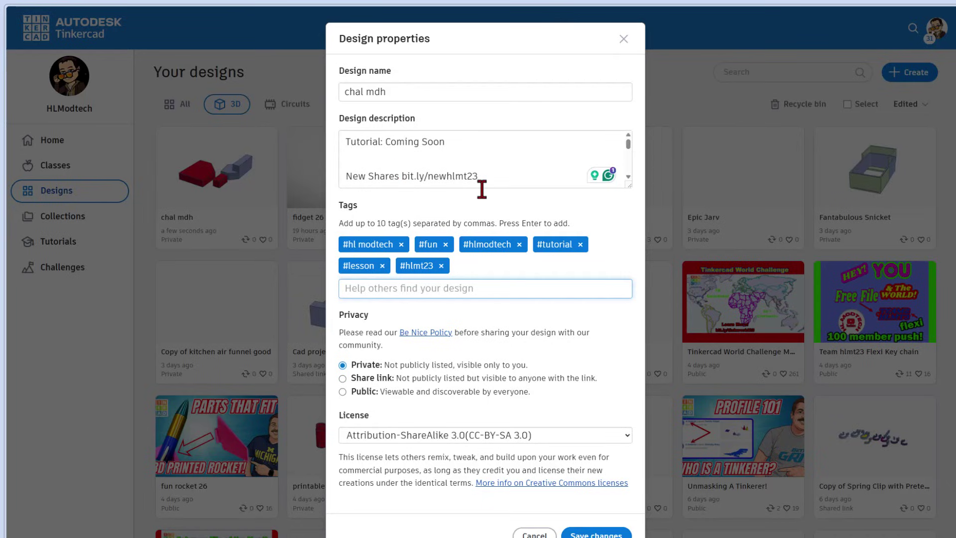
Step: Make the chal mdh design public under the Attribution-NoDerivs 3.0 (CC-BY-ND 3.0) license and save its properties
scroll(467, 171, "down", 4)
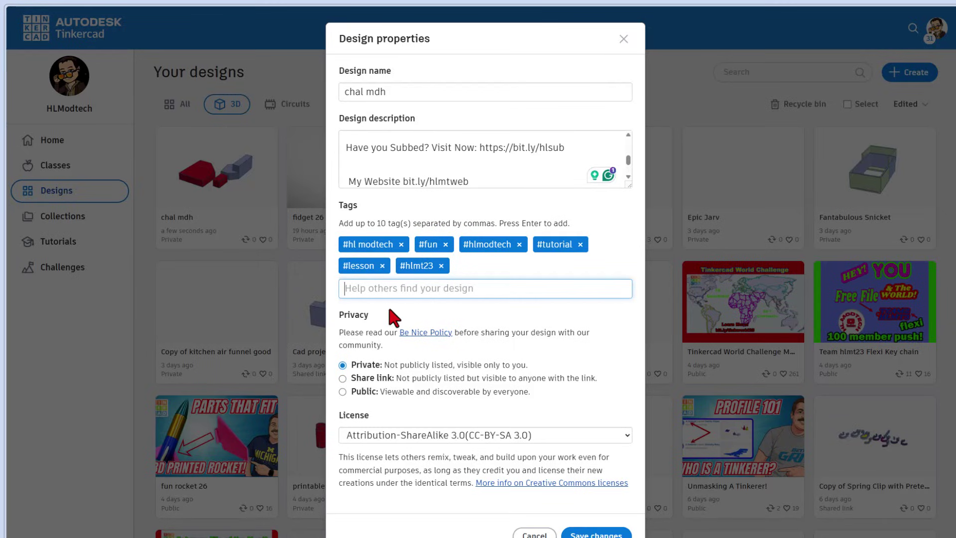
left_click(359, 392)
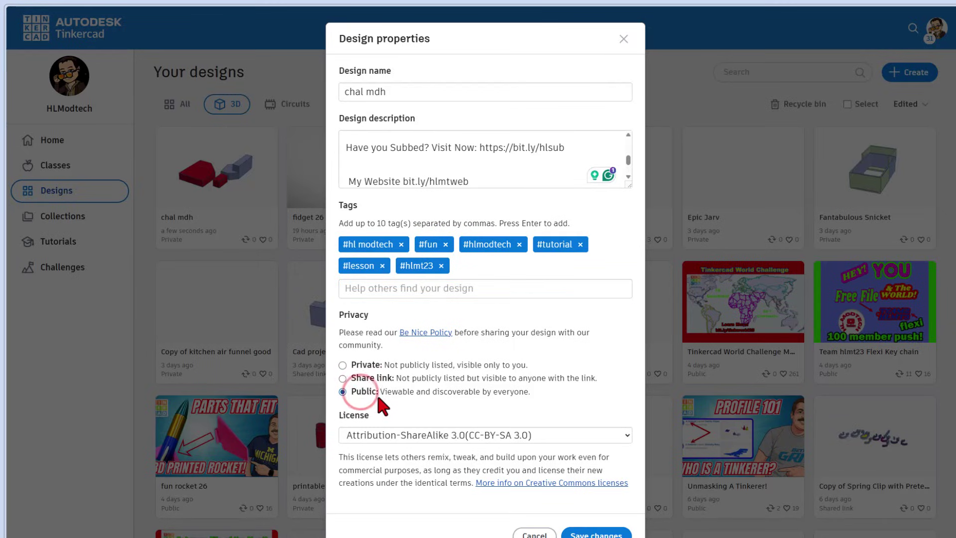
left_click(413, 434)
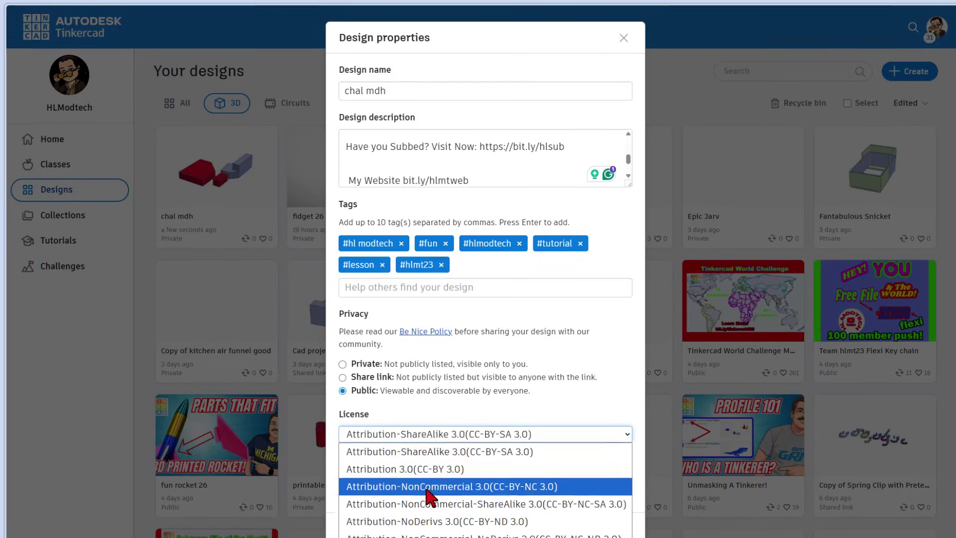
scroll(427, 458, "down", 2)
left_click(420, 411)
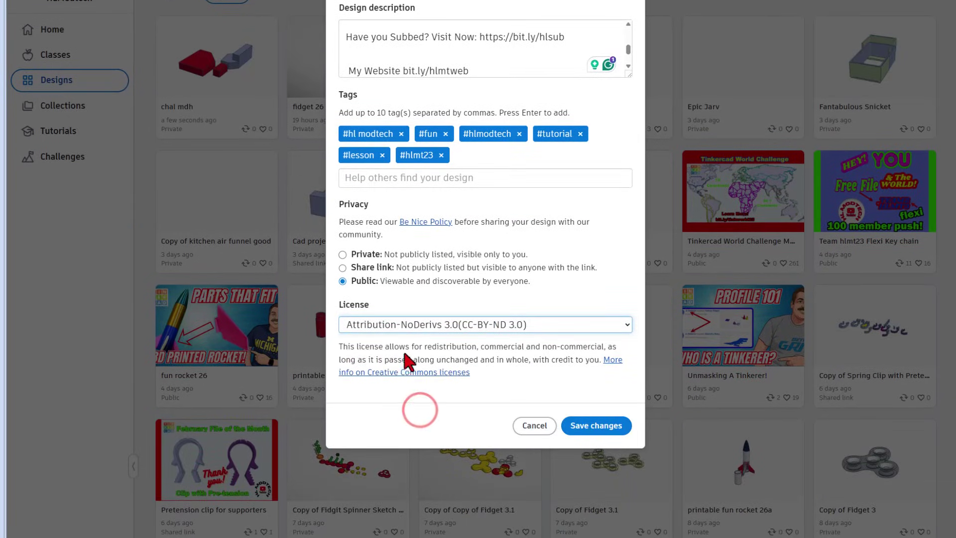
left_click(584, 426)
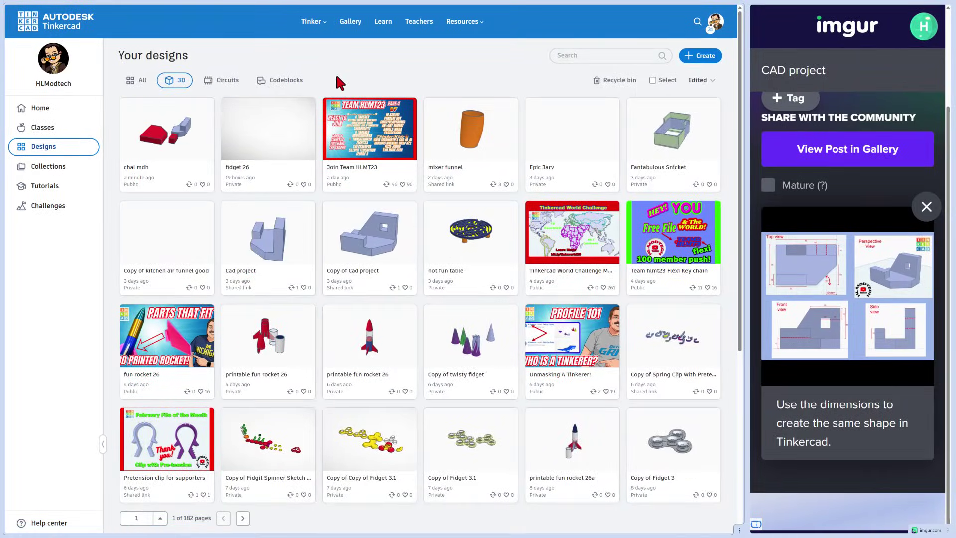
Step: Go to the community gallery and close the Imgur half of the split view
left_click(350, 21)
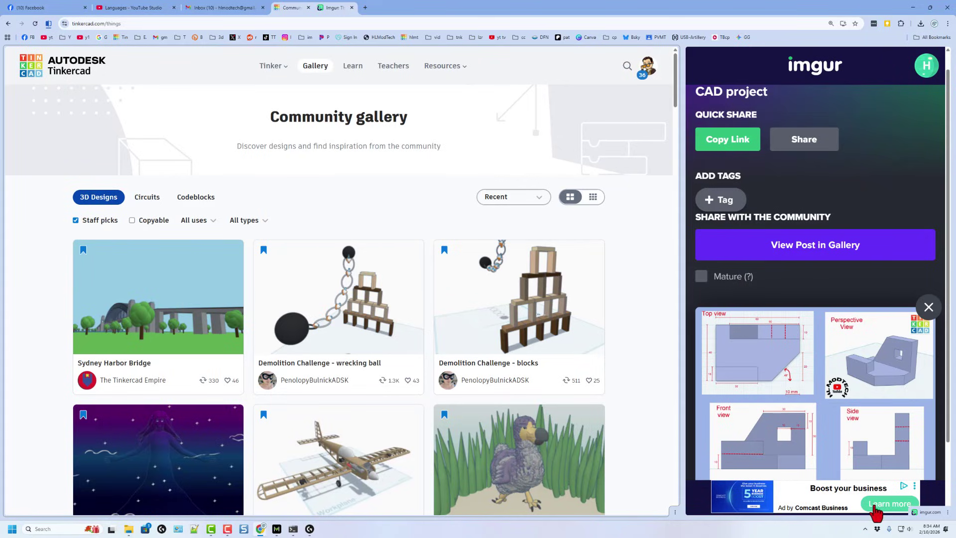
left_click(947, 513)
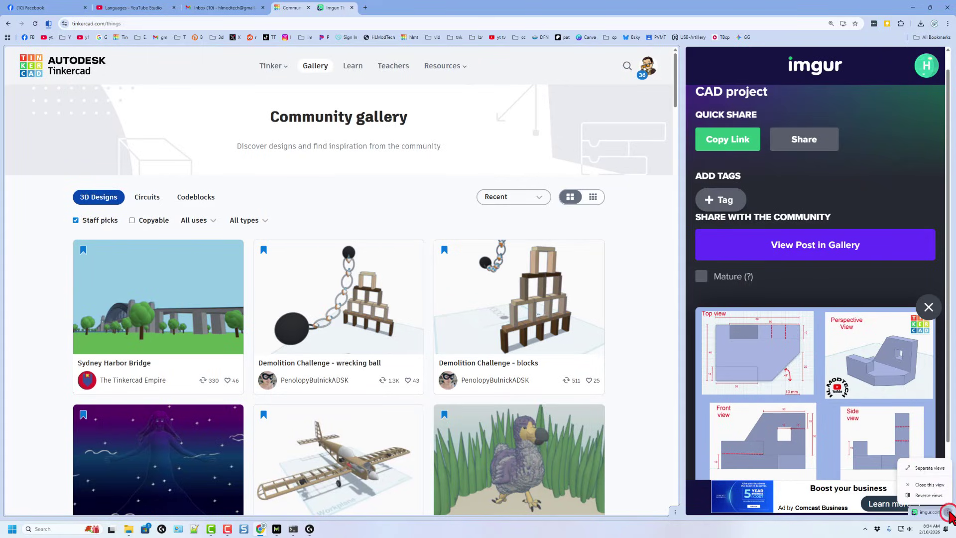
left_click(938, 485)
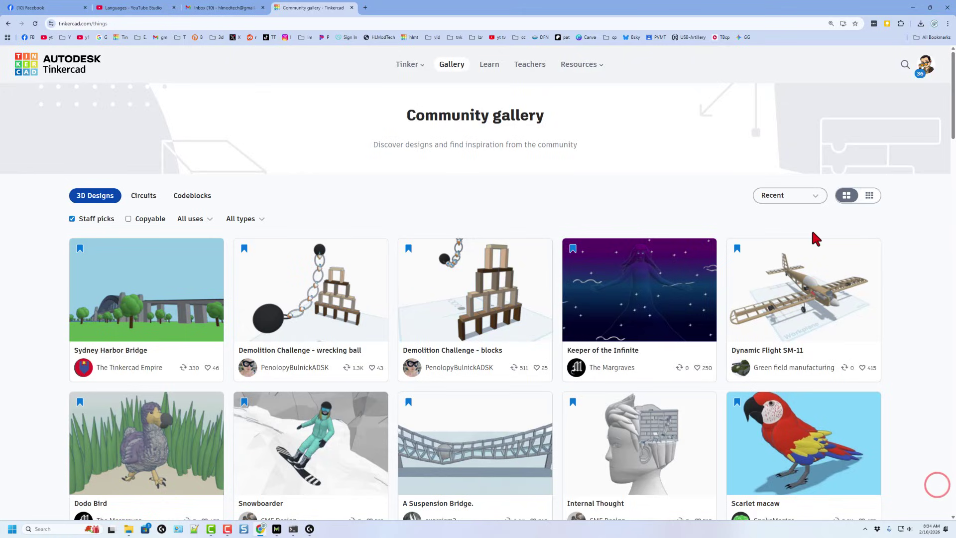
Step: Open the Sydney Harbor Bridge design, give it the gold star reaction and return to the gallery
scroll(493, 175, "down", 2)
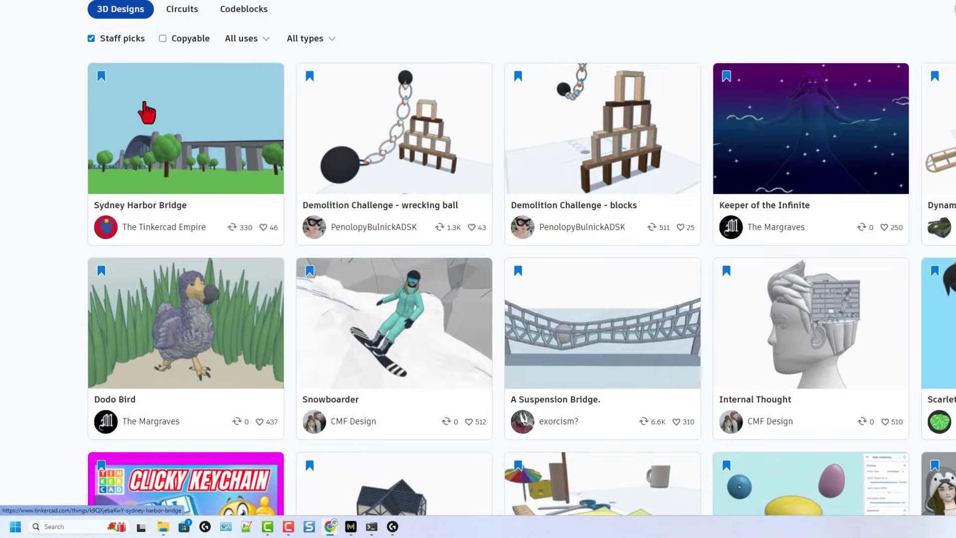
left_click(147, 220)
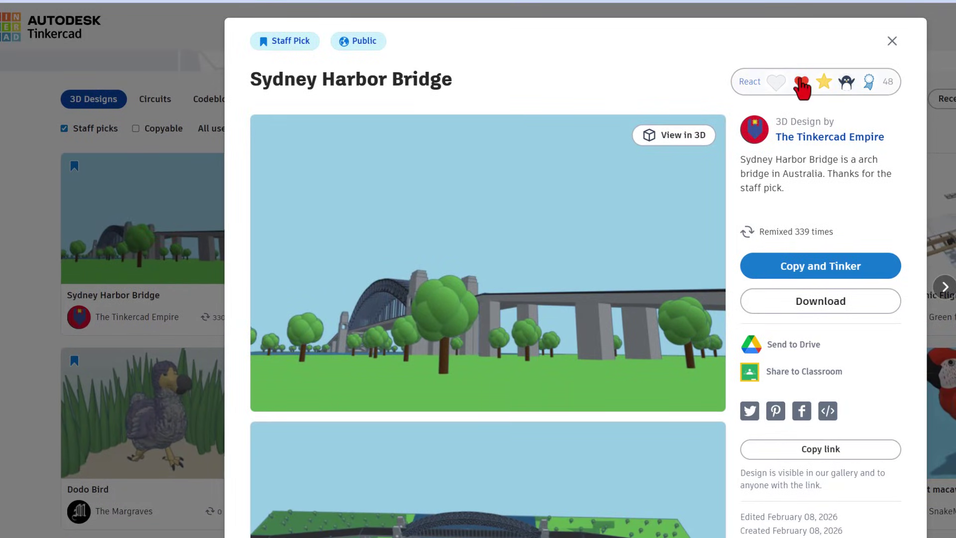
left_click(816, 20)
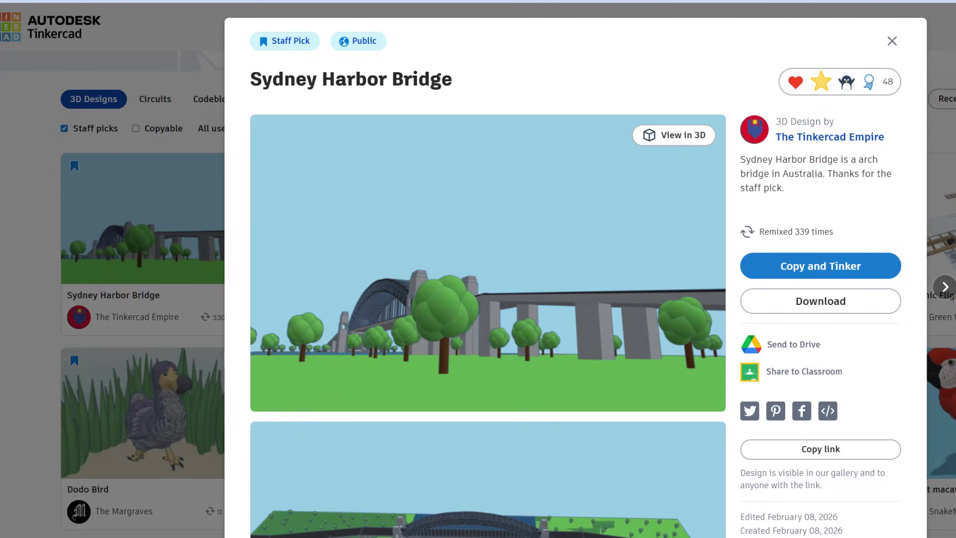
key("Escape")
Step: Open the clicky keychain template design, look through its pictures and details, and return to the gallery's beginning
scroll(890, 26, "down", 4)
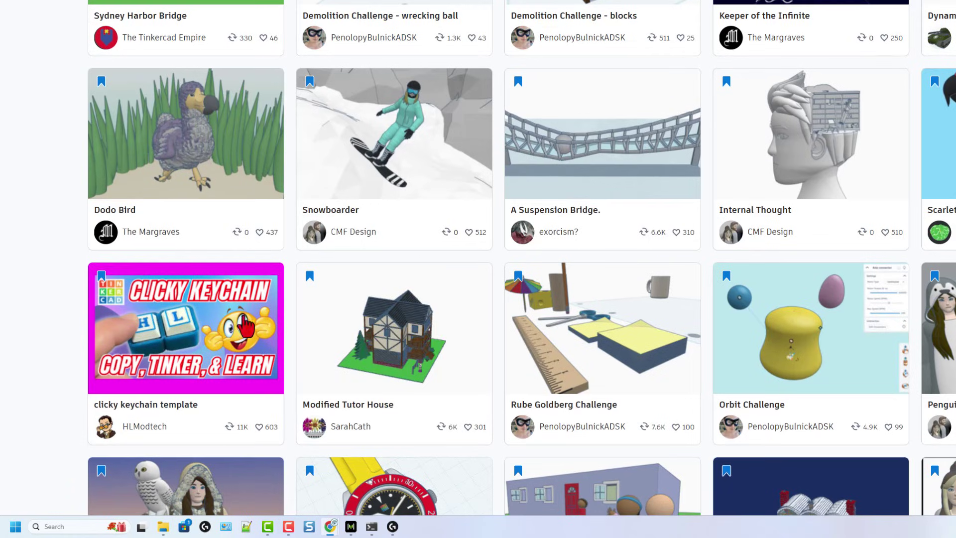
left_click(246, 327)
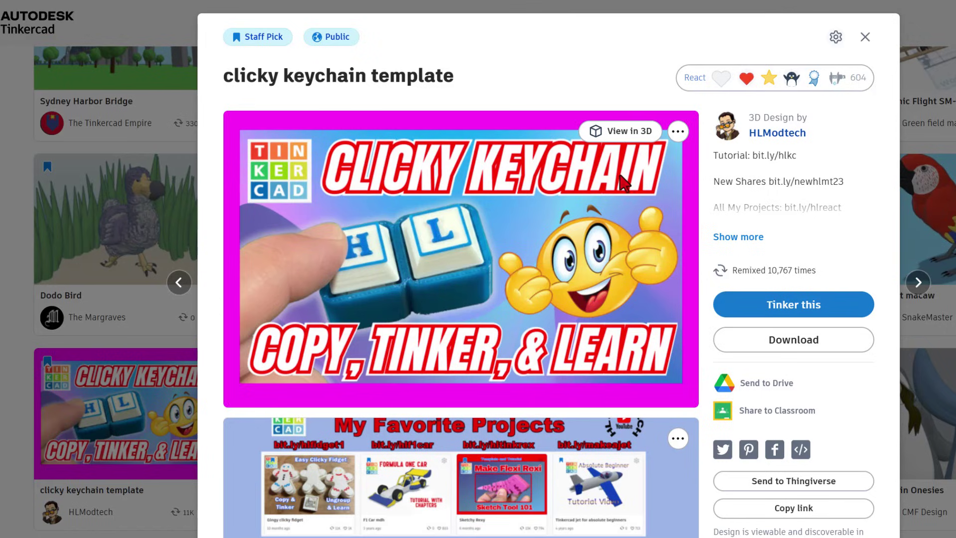
scroll(625, 183, "down", 4)
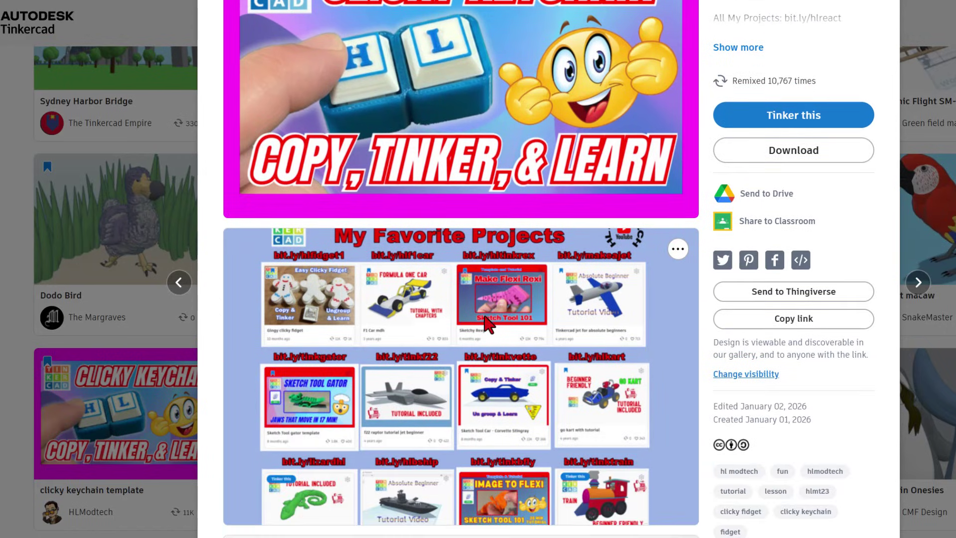
scroll(449, 199, "up", 3)
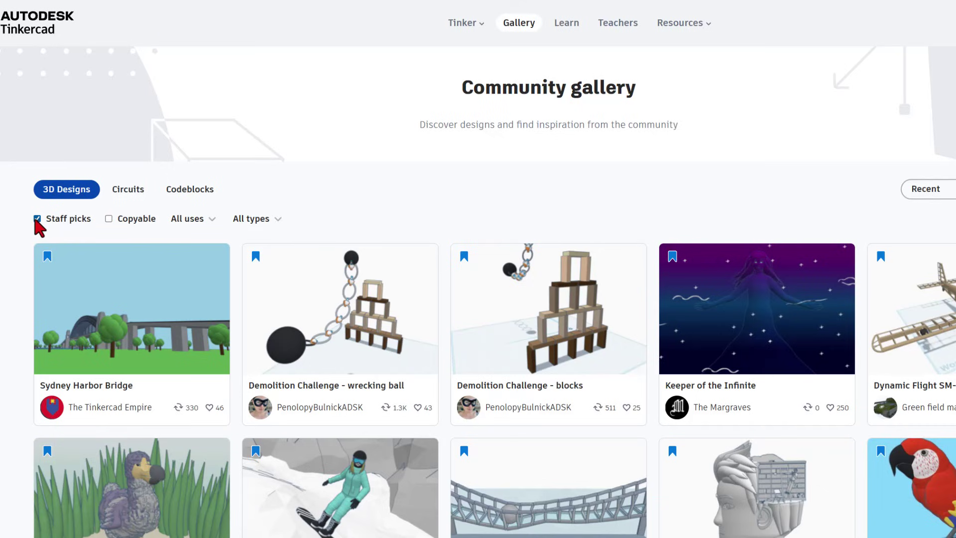
Step: Remove the Staff picks filter and browse the most recent 3D designs in the gallery
left_click(120, 219)
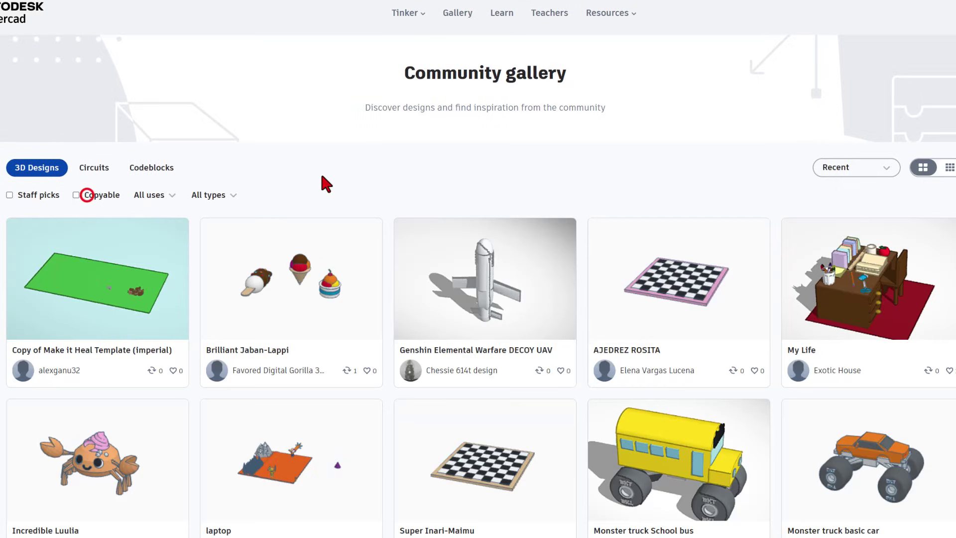
scroll(457, 180, "down", 1)
scroll(404, 164, "down", 2)
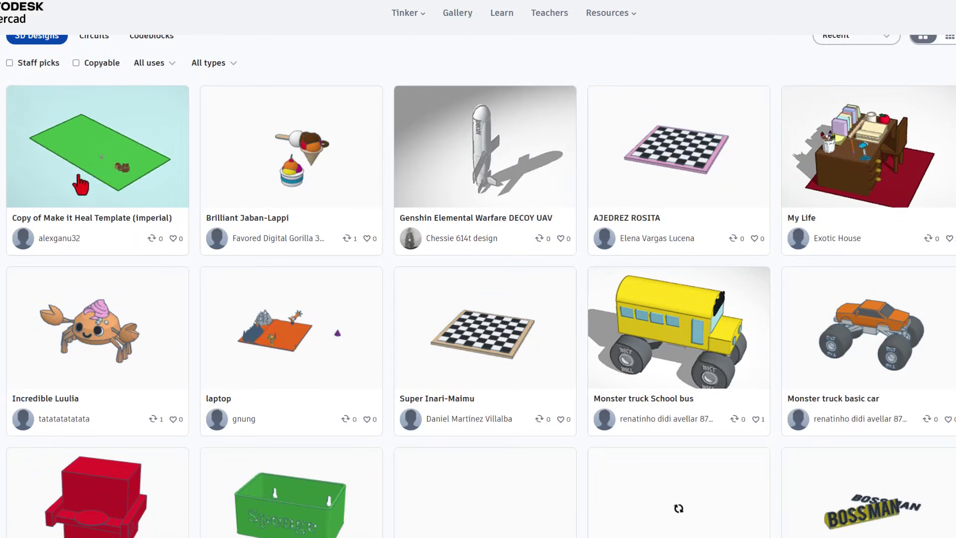
Step: Open the Incredible Luulia crab design, react with Awesome, A+ and close its details
left_click(92, 323)
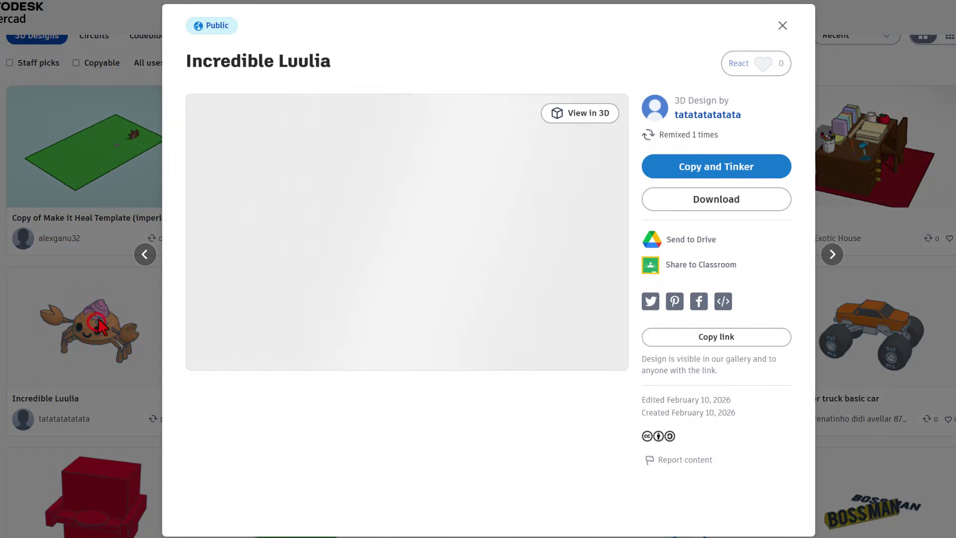
left_click(762, 63)
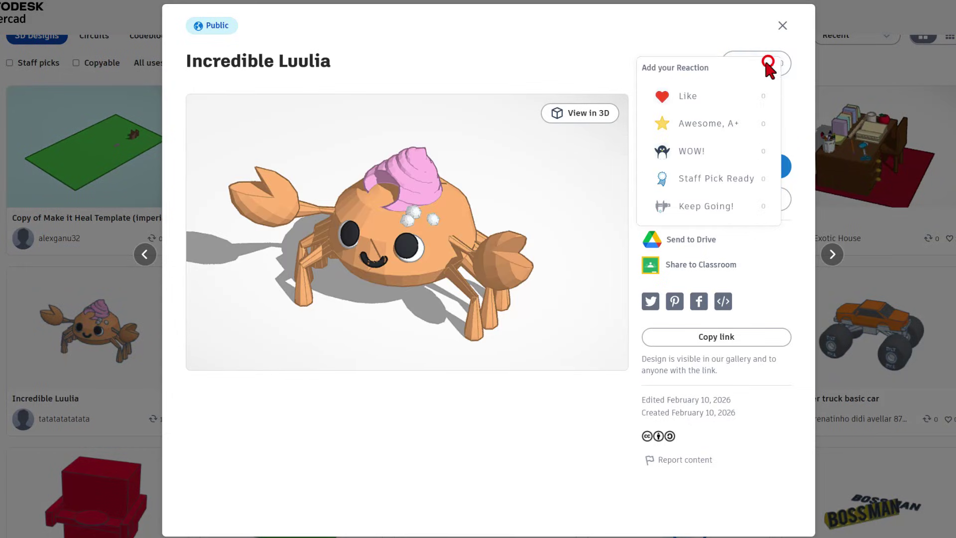
left_click(719, 124)
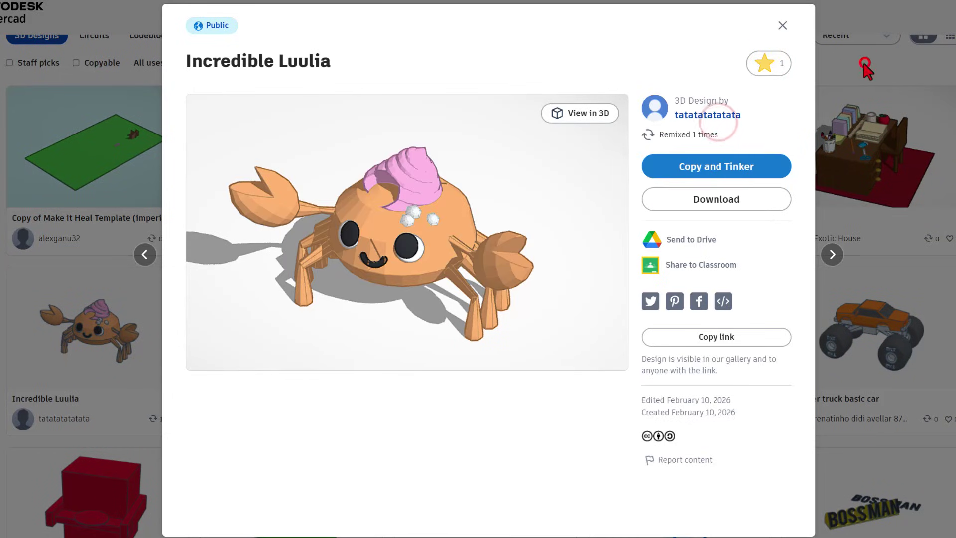
left_click(849, 65)
Step: Search the community designs for hlmt23 and sort the results by Recent
scroll(848, 73, "up", 3)
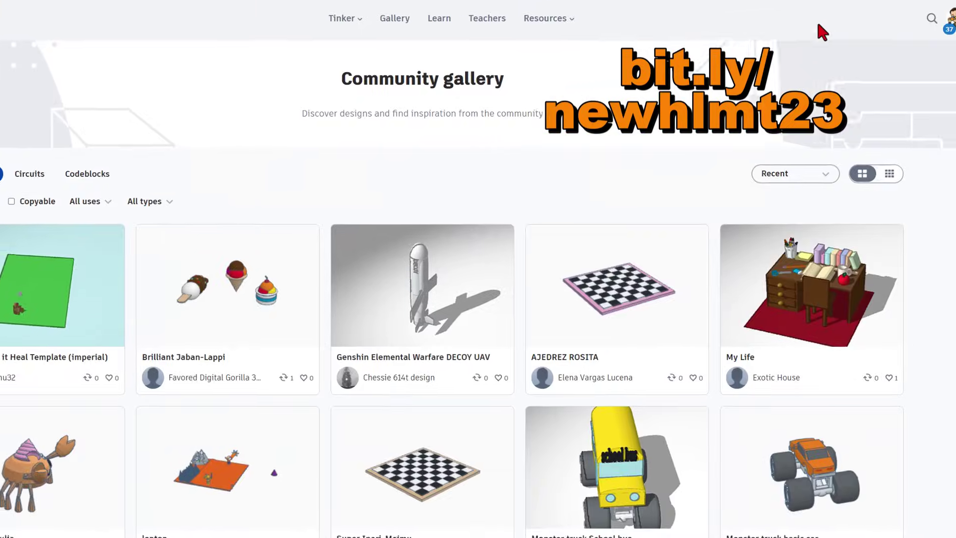
left_click(894, 23)
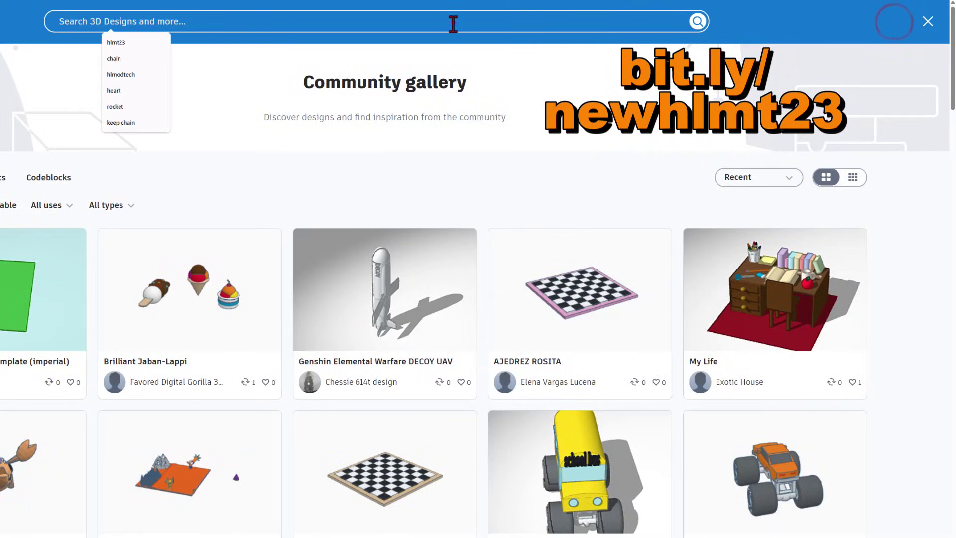
type("hlmt23")
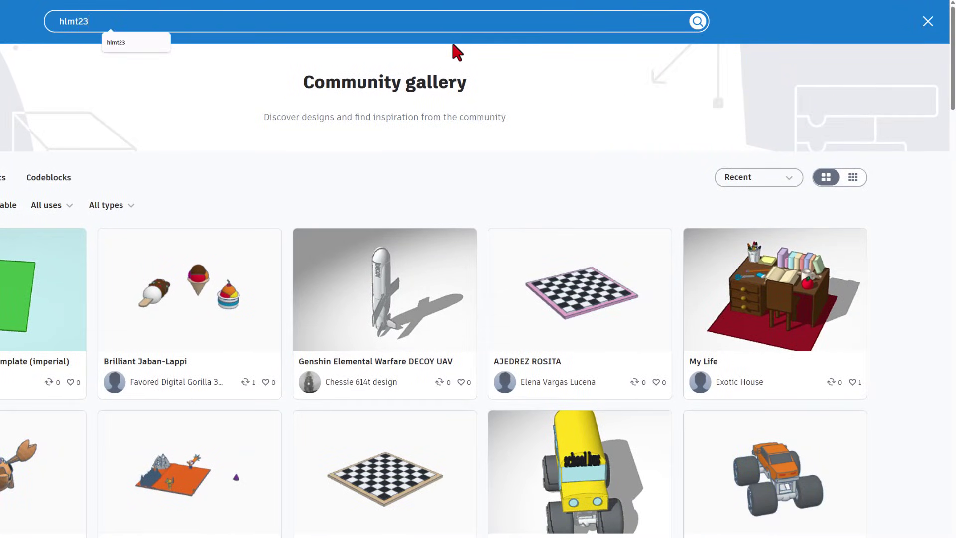
key("Return")
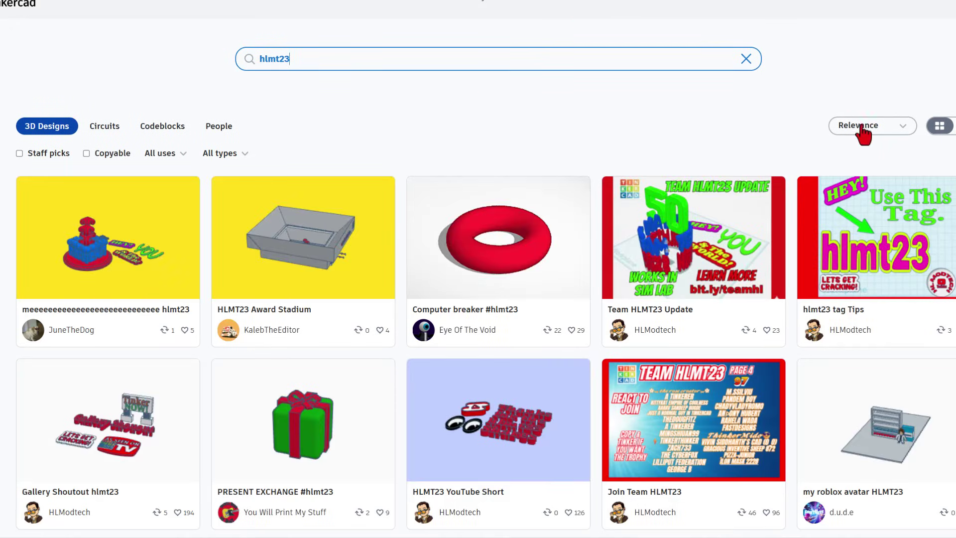
left_click(864, 127)
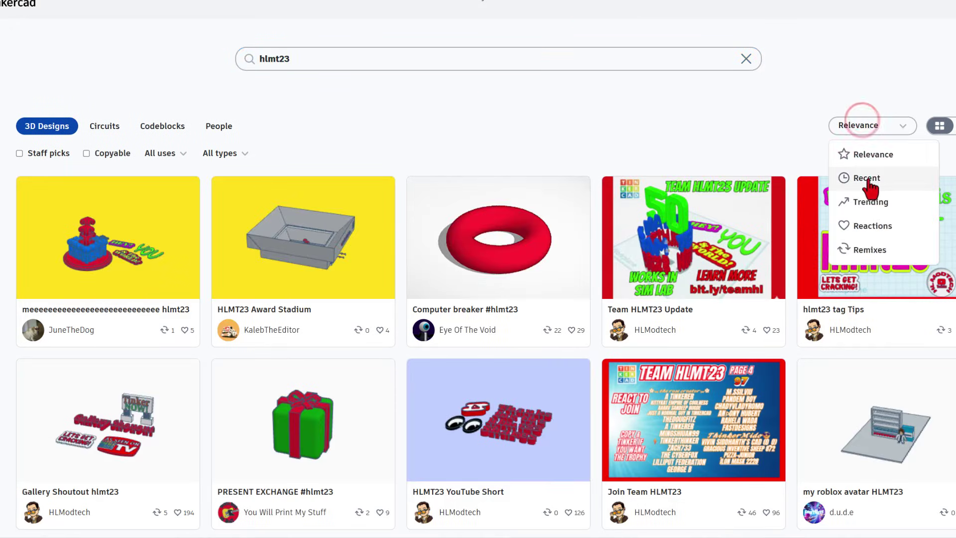
left_click(869, 177)
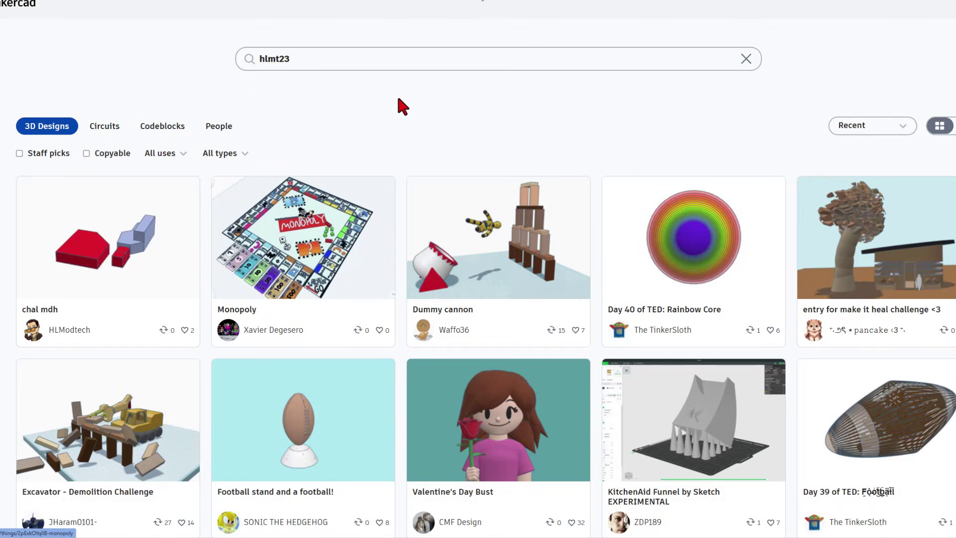
Step: Open the Monopoly design, react with Awesome, A+ and close its details
left_click(305, 254)
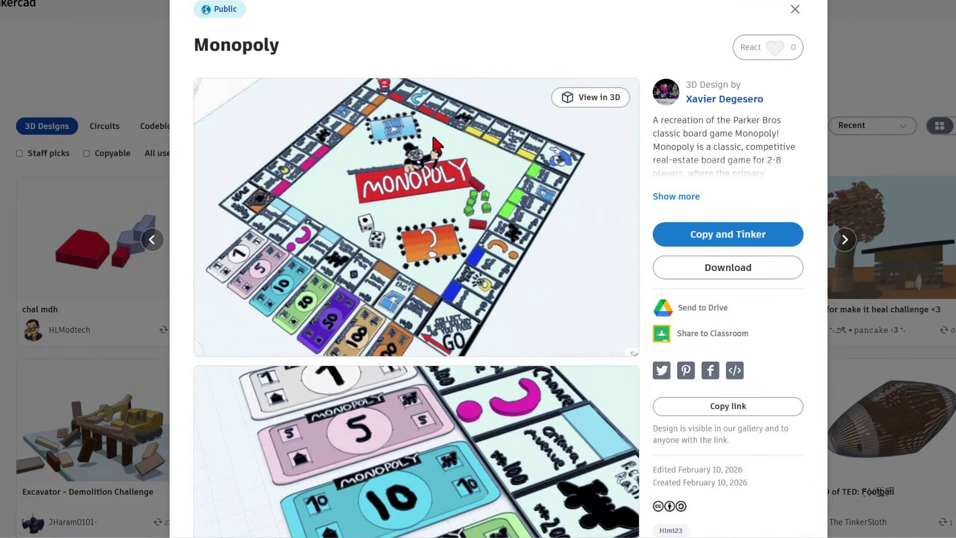
left_click(773, 52)
left_click(754, 107)
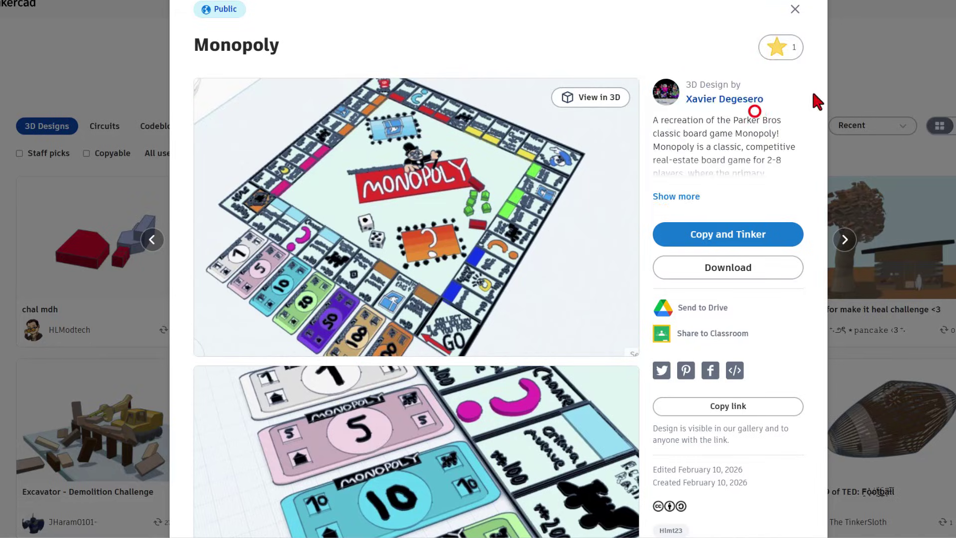
left_click(883, 76)
Step: Open the Dummy cannon design, react with WOW! and close its details
left_click(462, 258)
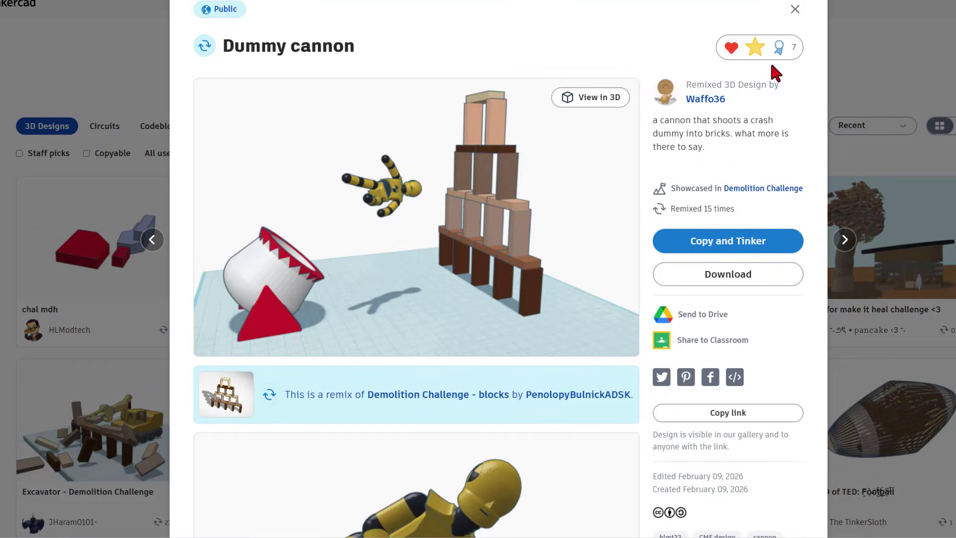
left_click(776, 49)
left_click(738, 129)
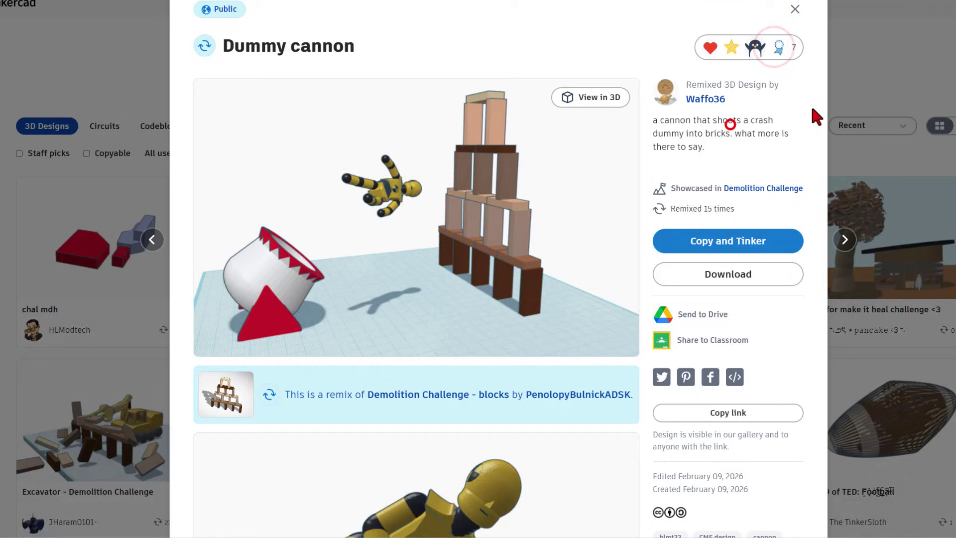
left_click(860, 31)
Step: Give the "entry for make it heal challenge <3" design a WOW! reaction and Valentine's Day Bust an Awesome, A+ reaction, closing both
left_click(853, 245)
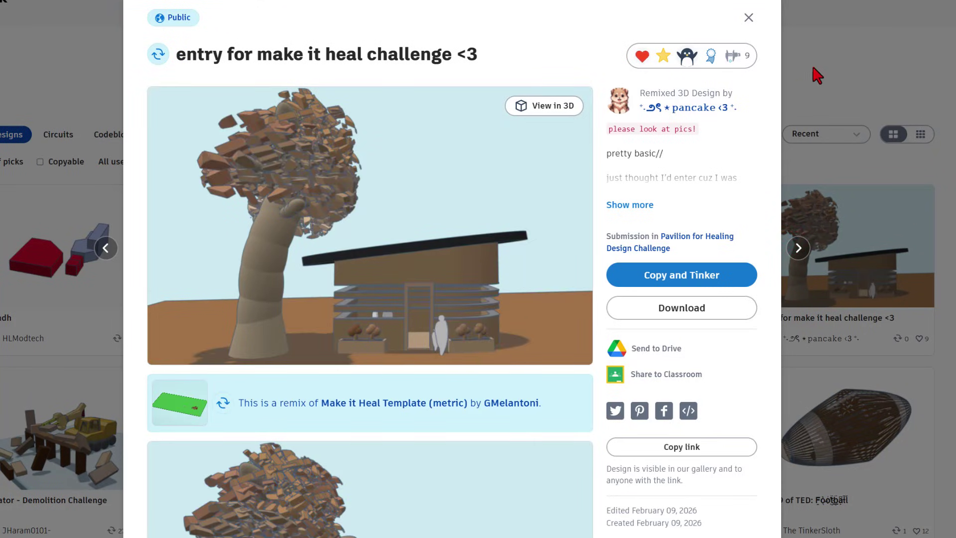
left_click(819, 56)
left_click(447, 421)
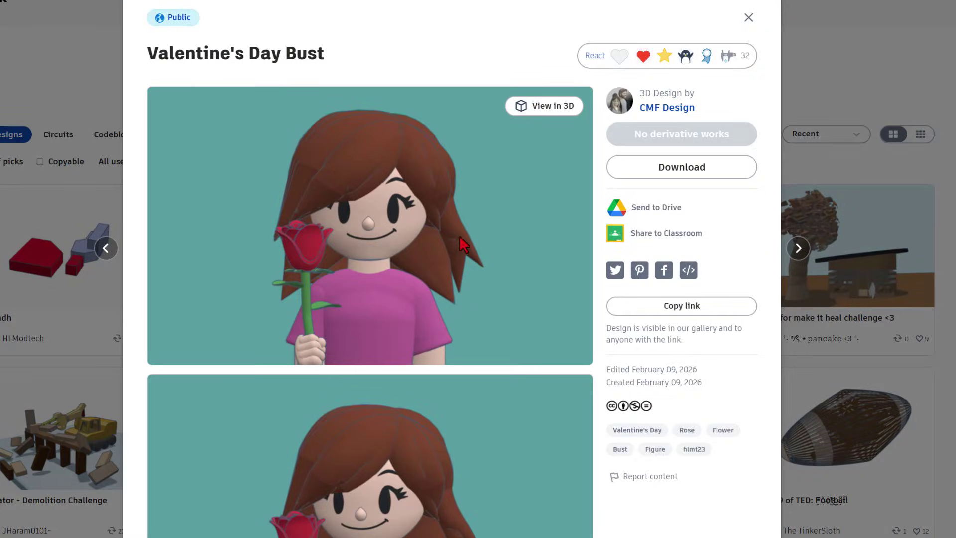
left_click(666, 59)
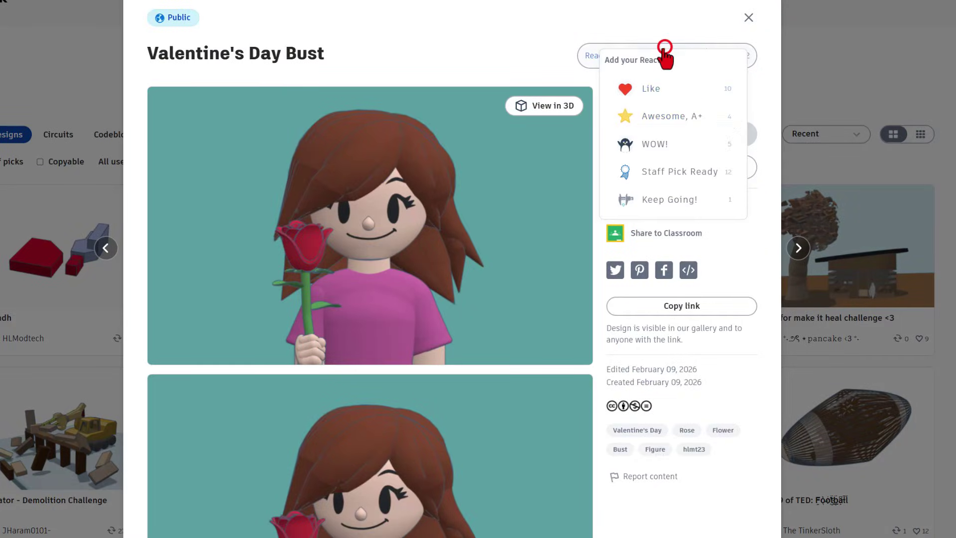
left_click(670, 117)
left_click(828, 56)
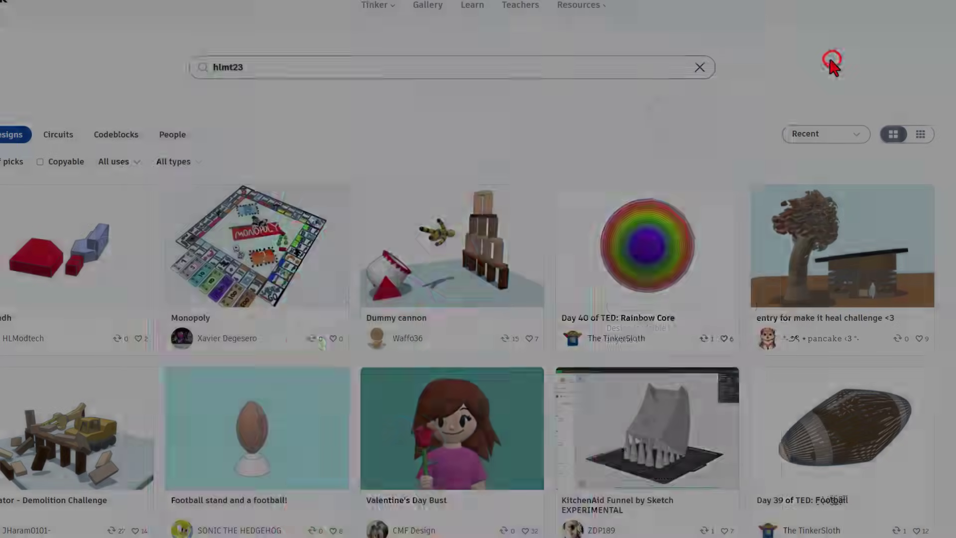